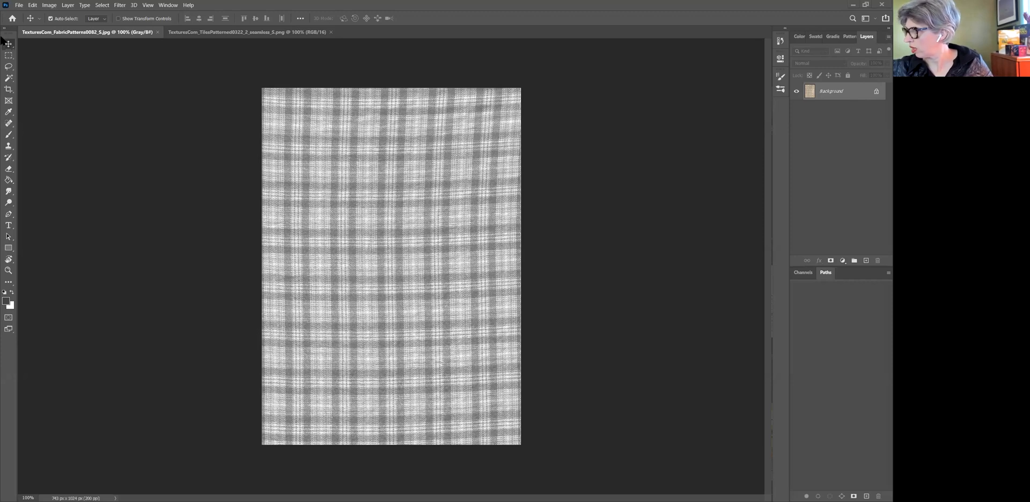
- Duplicate the Background layer within the fabric pattern document as Background copy and hide the original Background layer
click(888, 37)
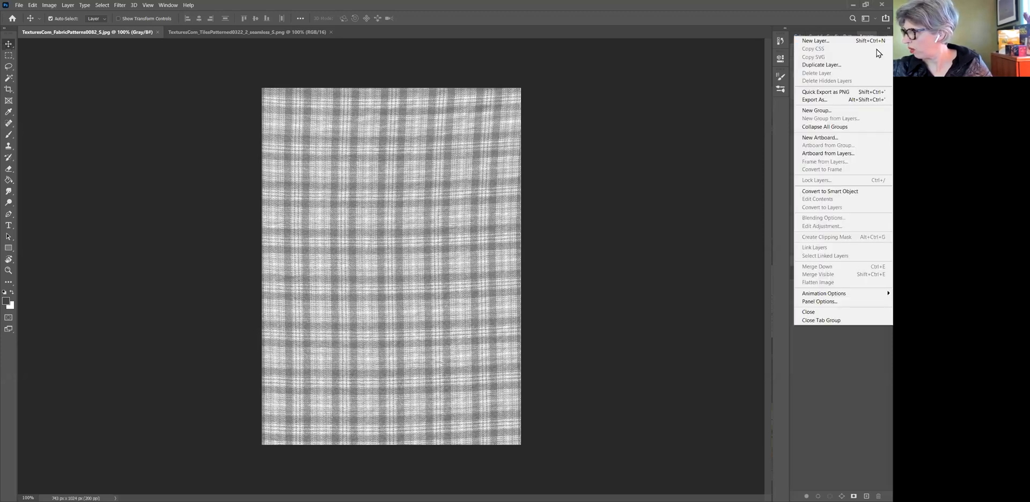
click(838, 66)
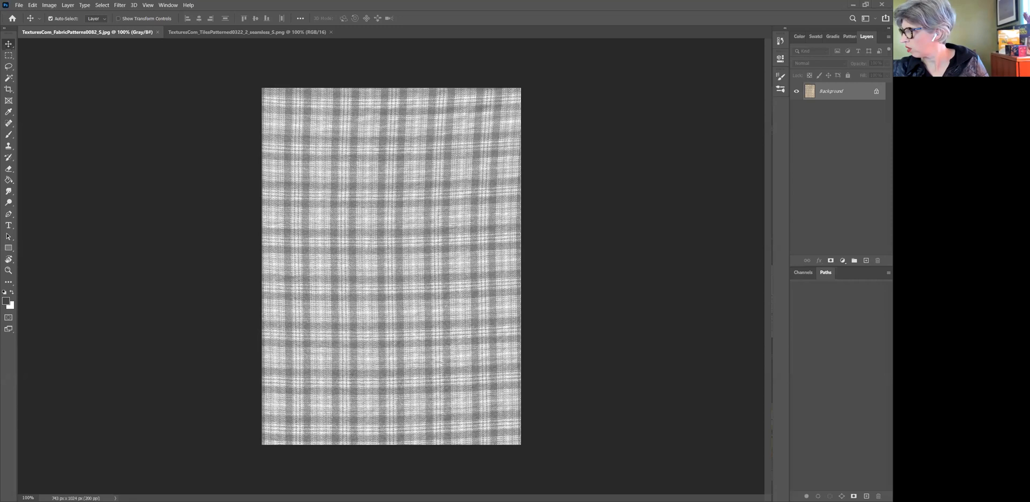
click(888, 36)
click(836, 68)
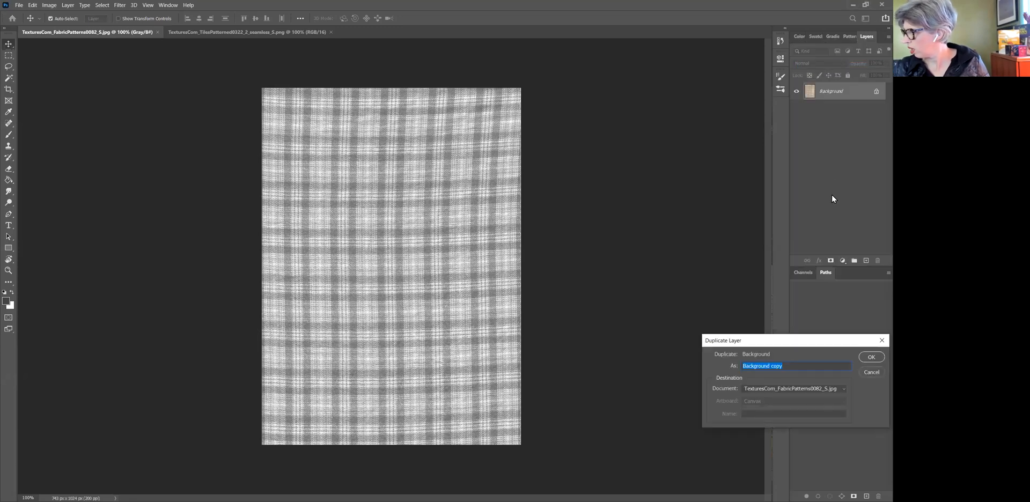
click(871, 358)
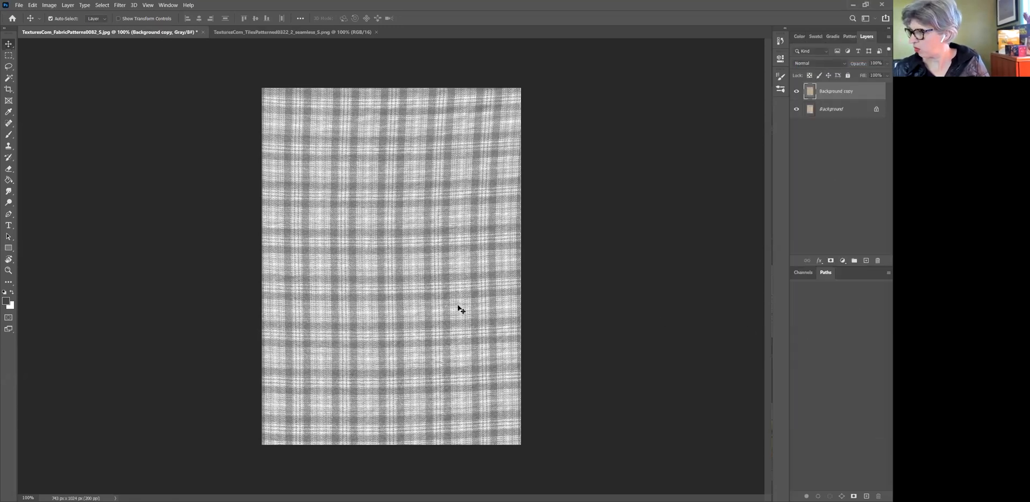
click(796, 109)
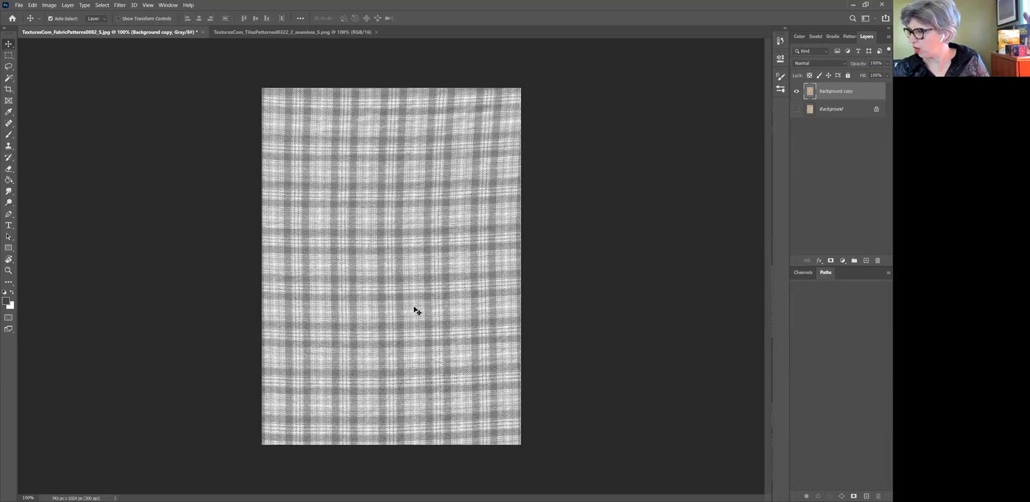
- Convert the grayscale fabric pattern image to RGB Color mode without merging its layers
click(121, 5)
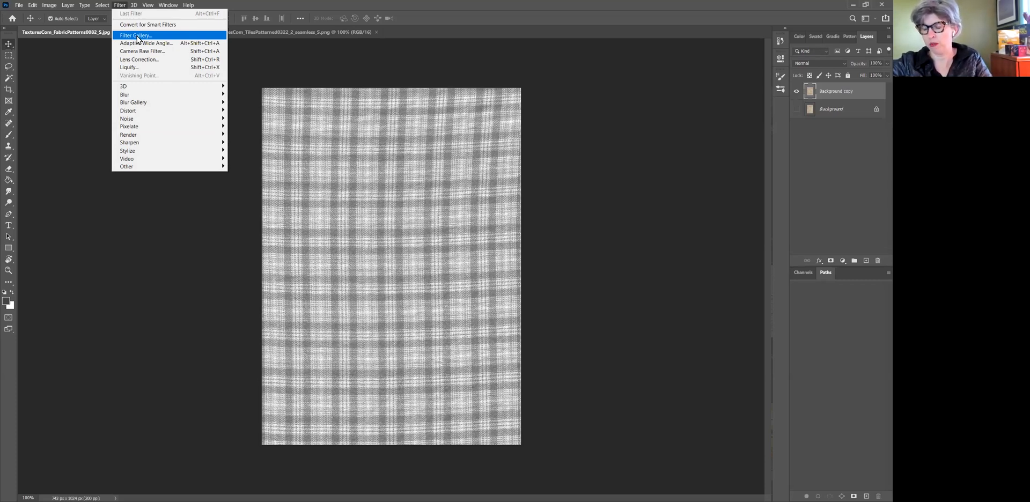
click(138, 36)
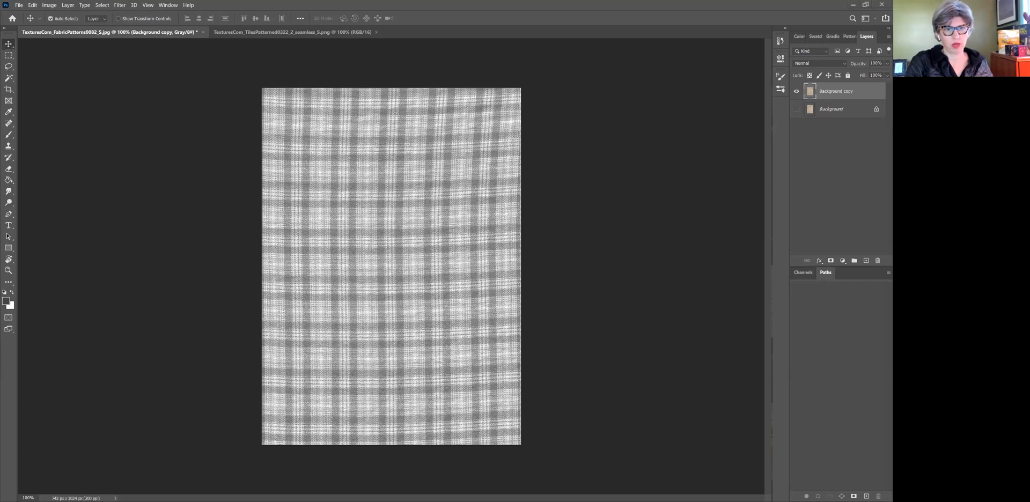
click(49, 5)
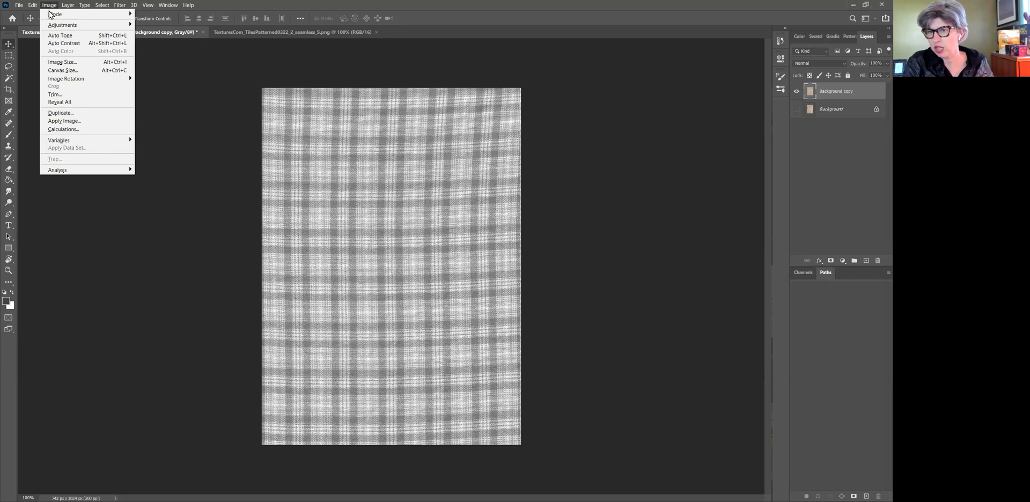
mouse_move(51, 14)
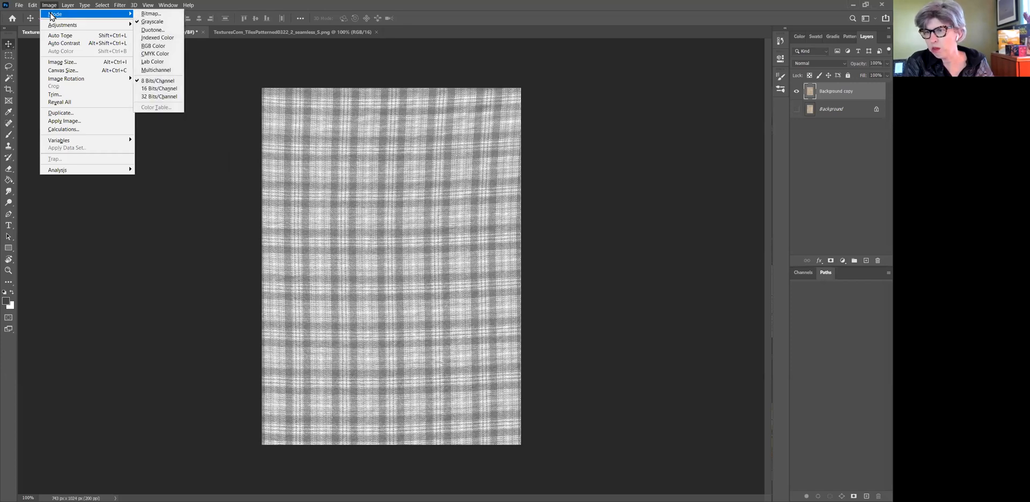
click(153, 48)
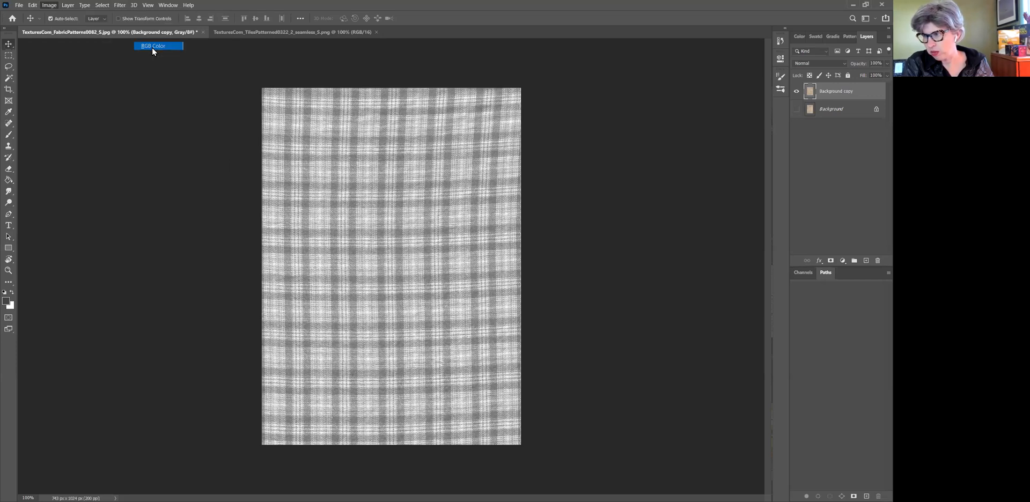
click(513, 192)
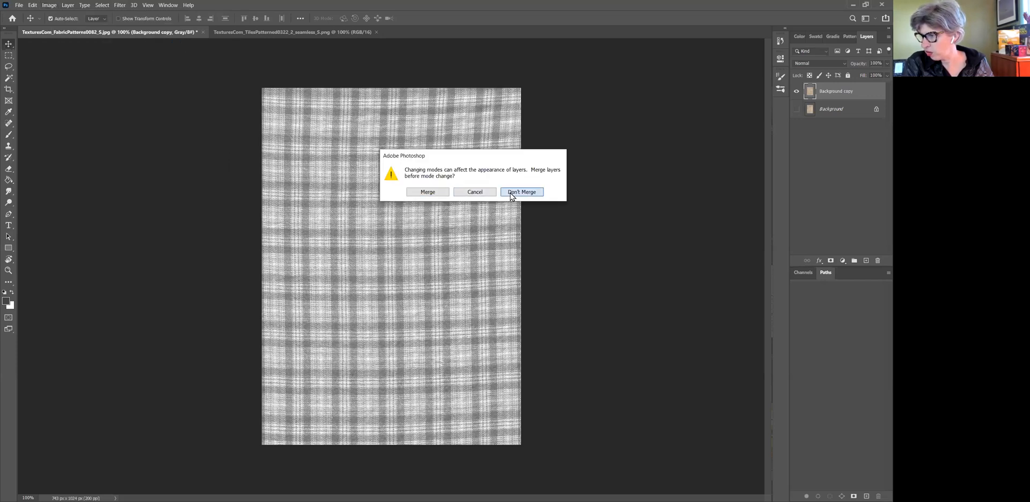
click(49, 6)
mouse_move(50, 14)
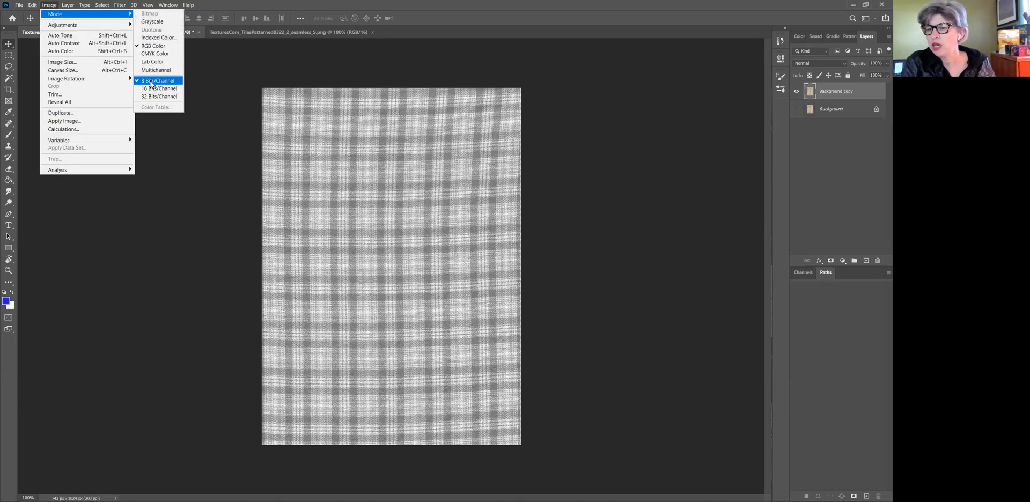
click(203, 81)
- Open the Filter Gallery for the Background copy layer and choose the Artistic Cutout filter
click(119, 6)
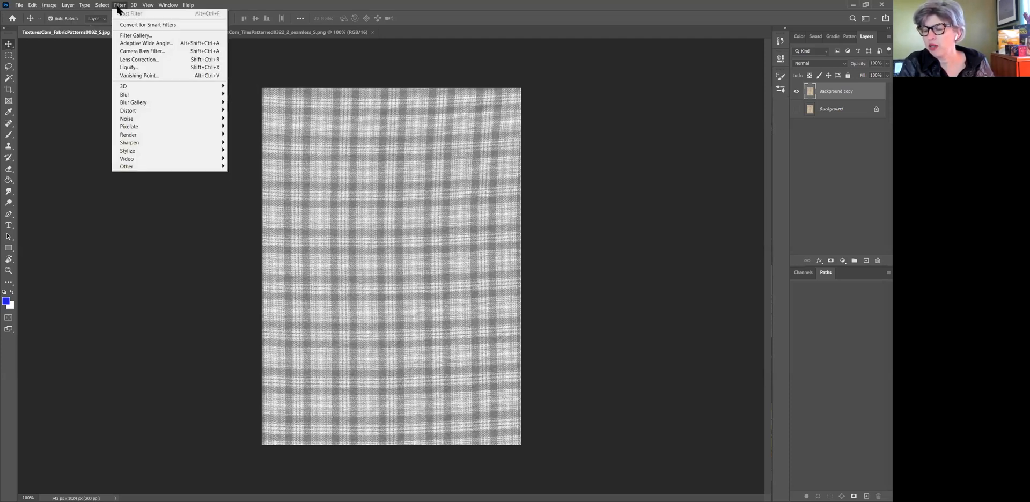
click(125, 36)
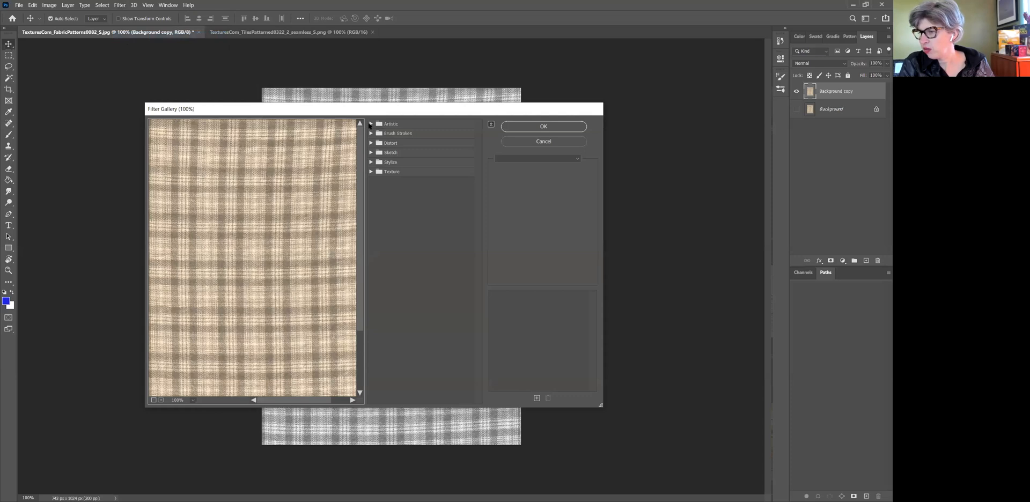
click(370, 124)
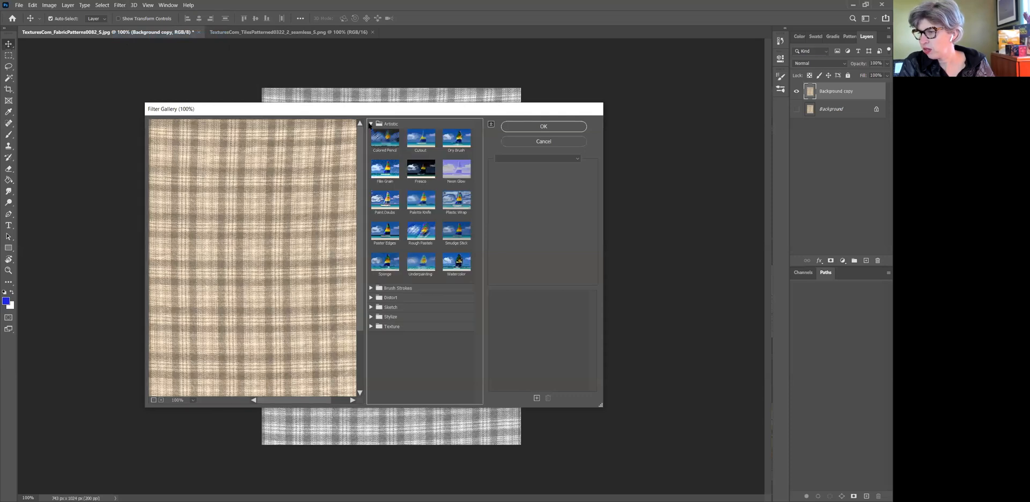
click(428, 145)
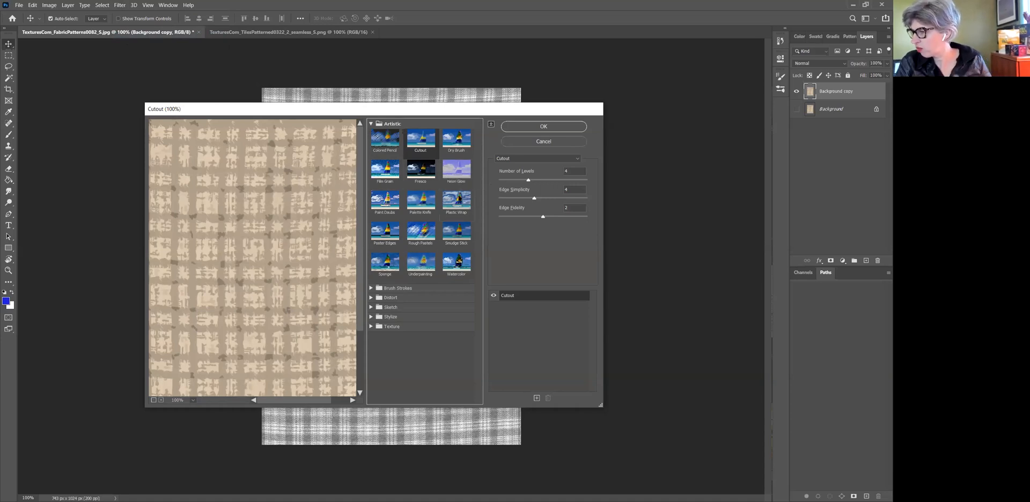
click(557, 127)
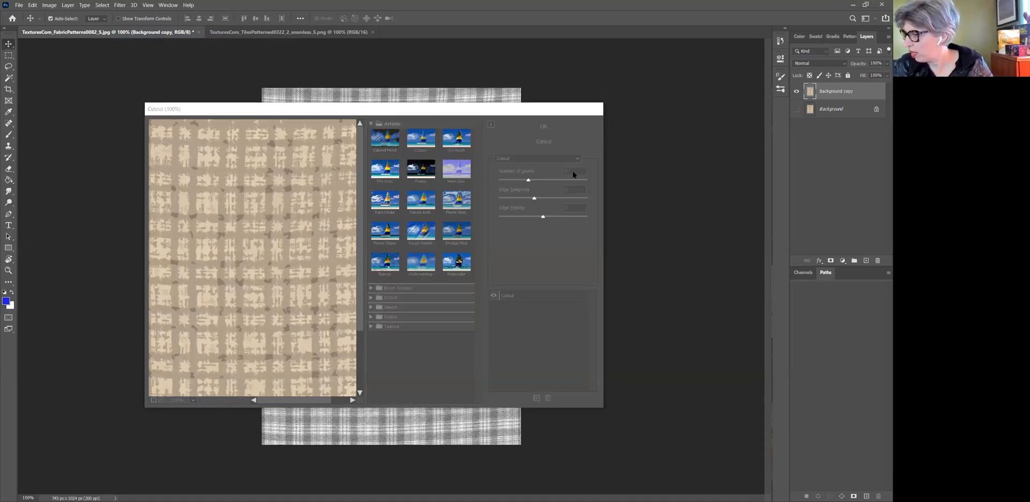
- Apply the Cutout filter with Number of Levels 6, Edge Simplicity 2 and Edge Fidelity 2
drag(529, 181, 516, 180)
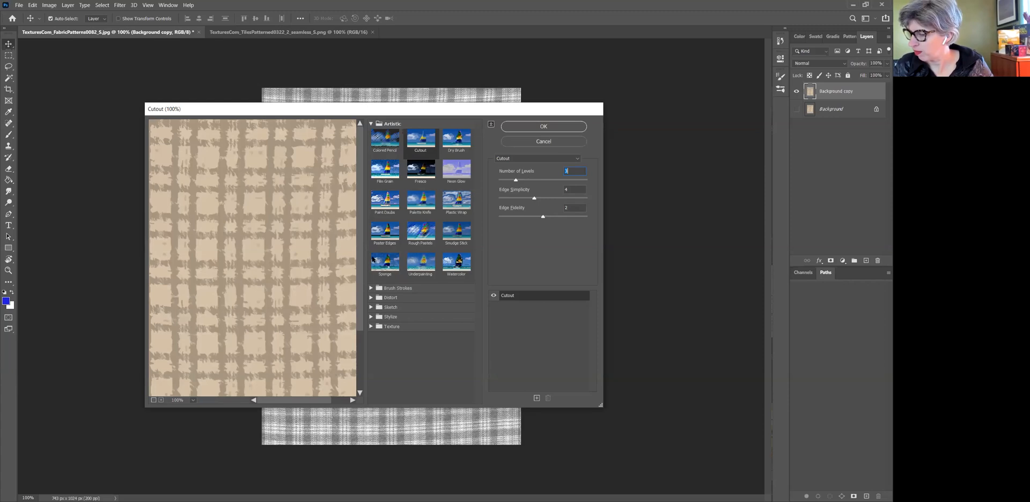
drag(515, 180, 544, 181)
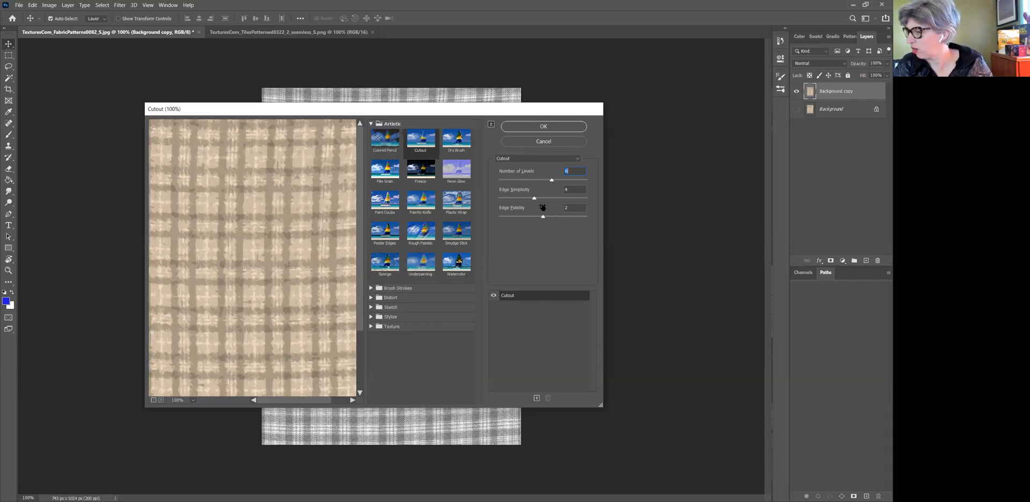
drag(534, 199, 524, 201)
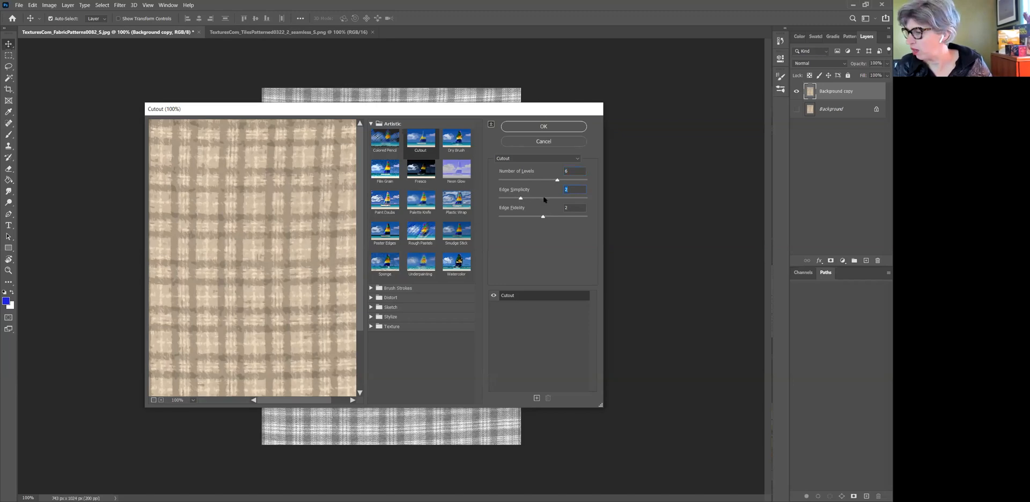
mouse_move(543, 218)
mouse_down()
mouse_move(554, 216)
mouse_move(539, 218)
mouse_up()
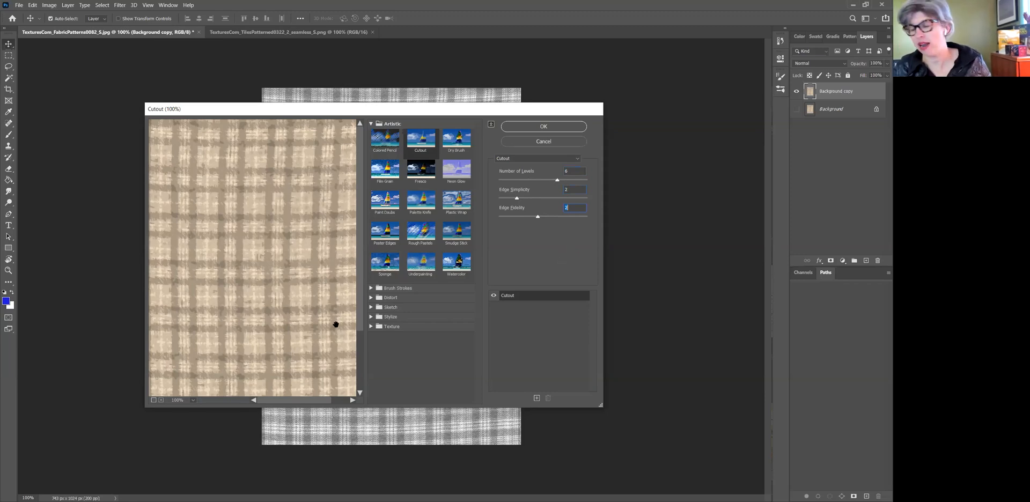
click(567, 128)
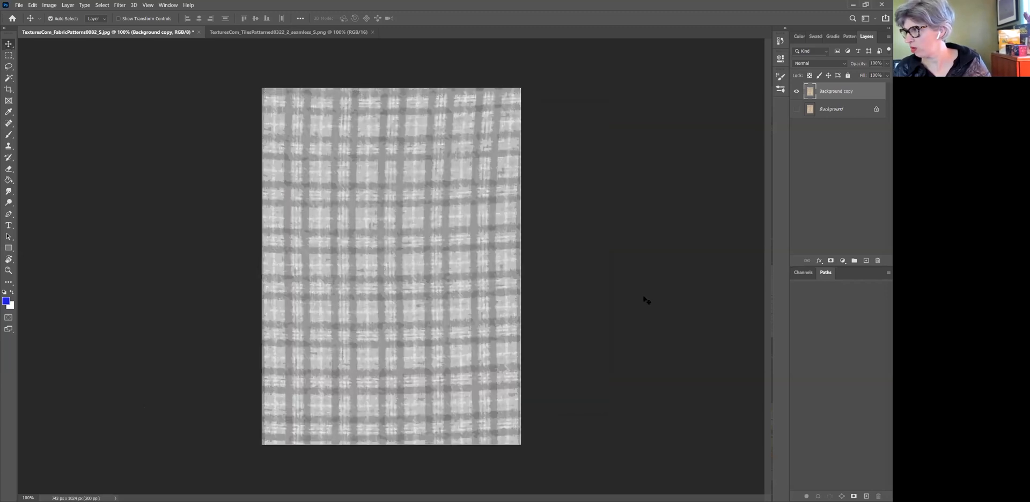
- Save the layered document as Plaid.psd in the IdentityDeck folder inside DM2
click(19, 6)
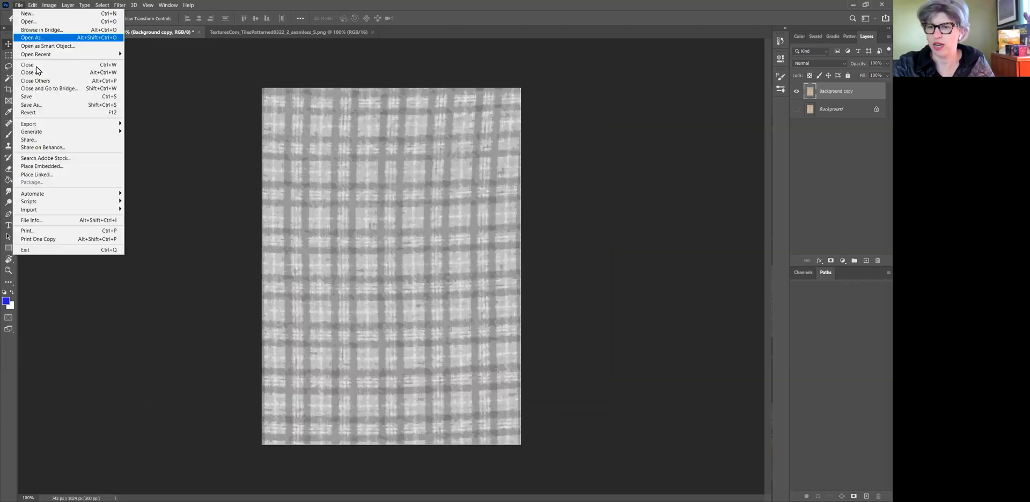
click(52, 97)
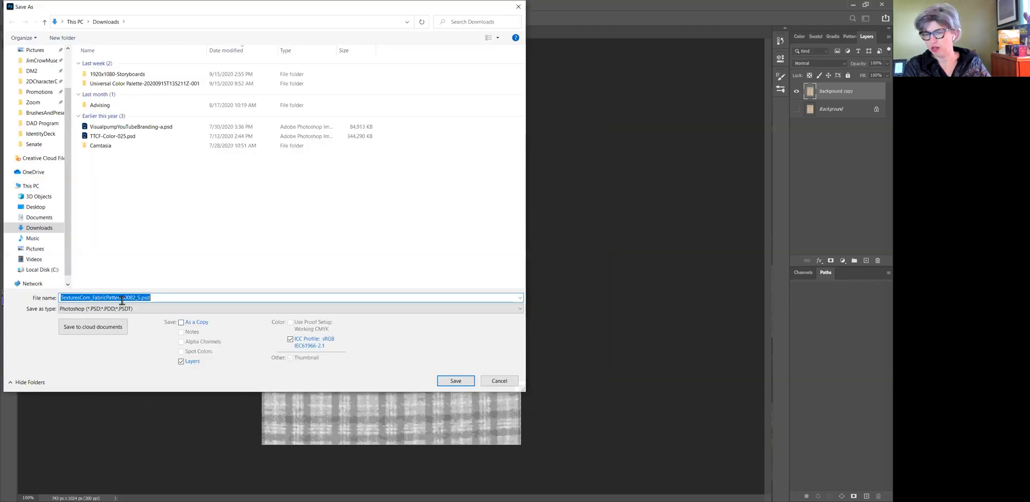
click(139, 297)
drag(140, 296, 30, 304)
text(Plai)
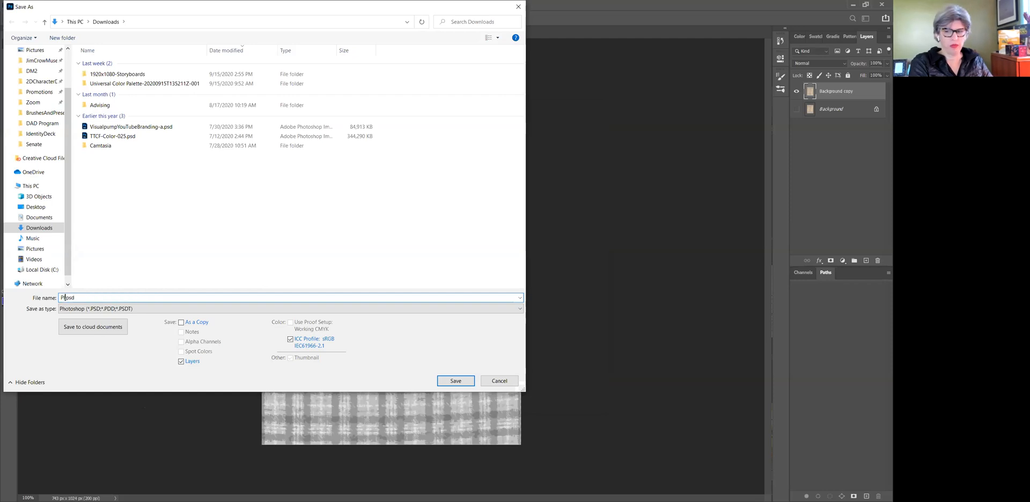
text(d)
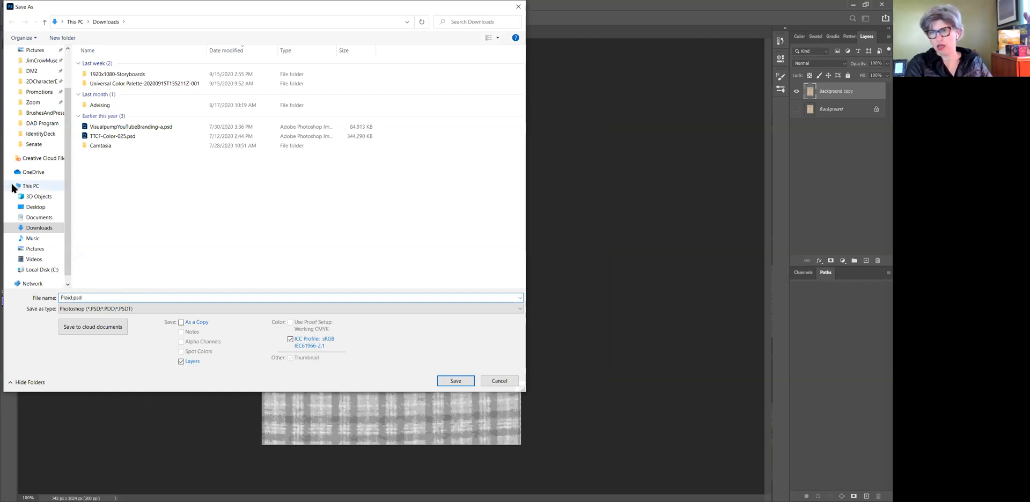
click(28, 71)
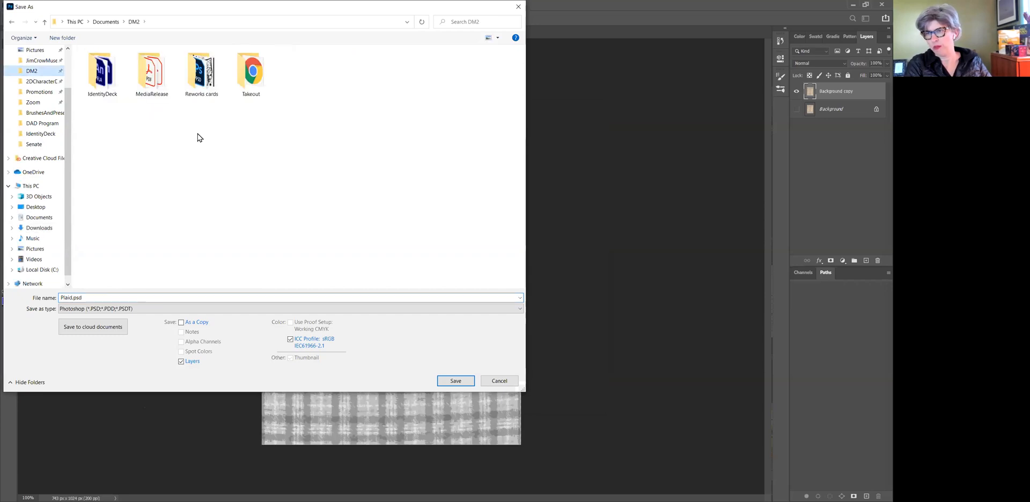
double_click(105, 72)
click(468, 386)
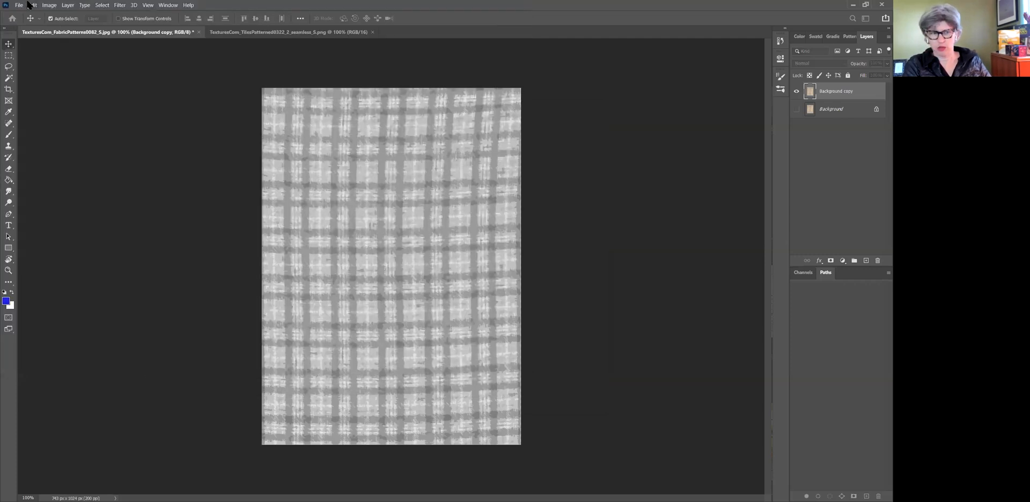
click(31, 5)
click(186, 105)
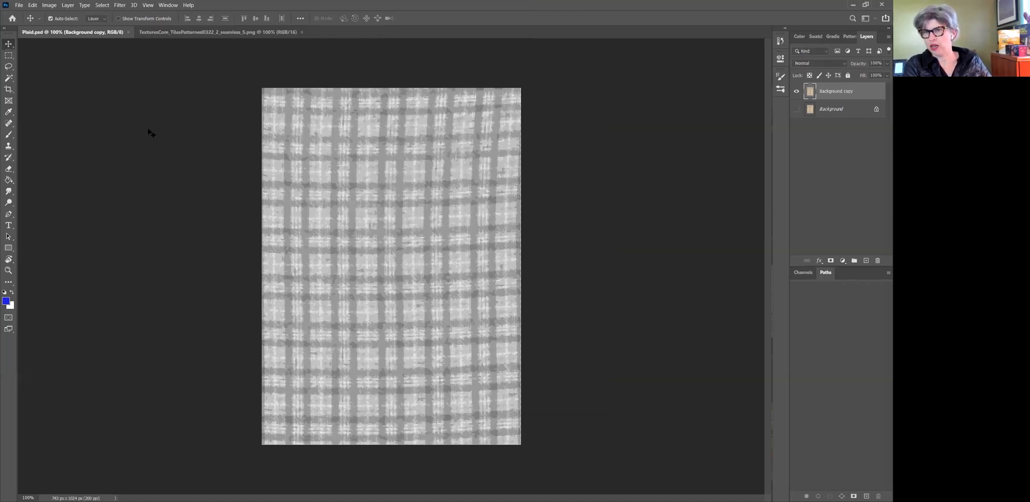
- Export the plaid image with Save for Web as a JPEG High file named Plaid.jpg in the IdentityDeck folder inside DM2
click(20, 6)
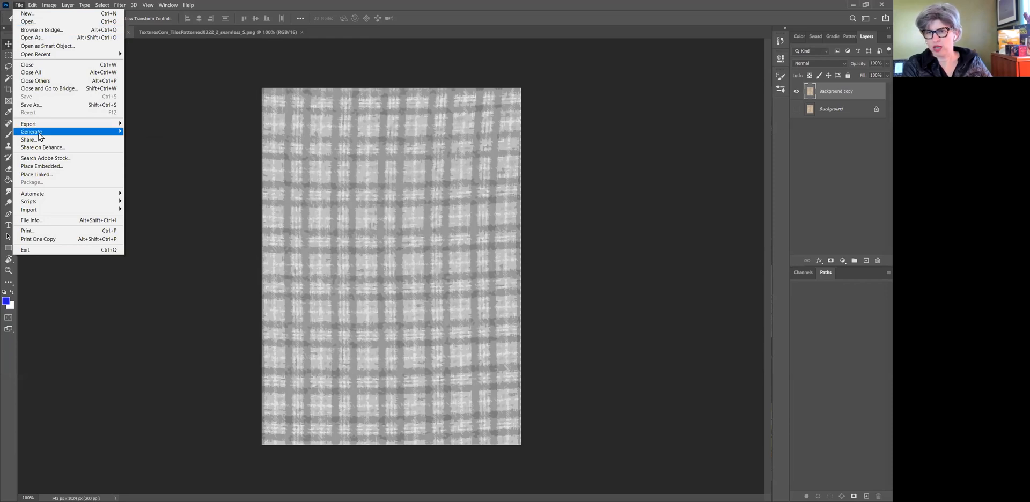
mouse_move(41, 127)
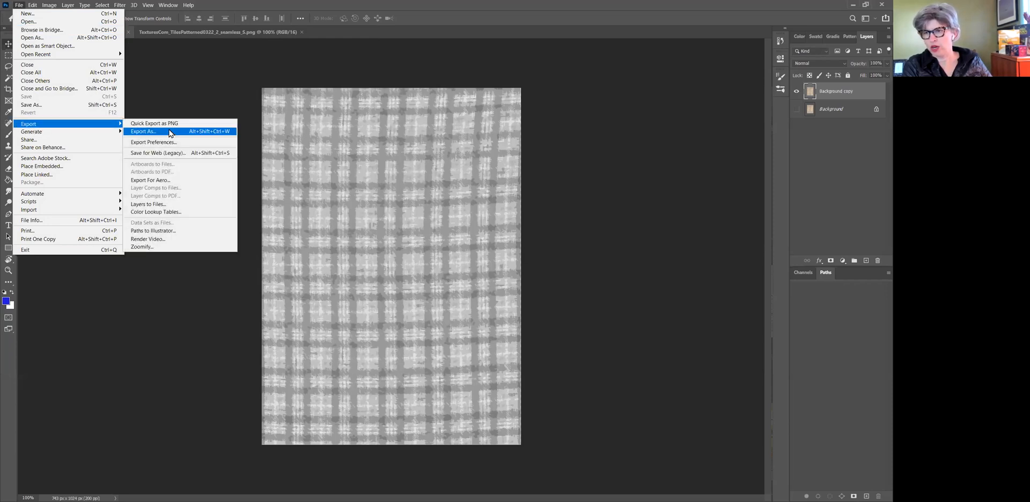
click(156, 153)
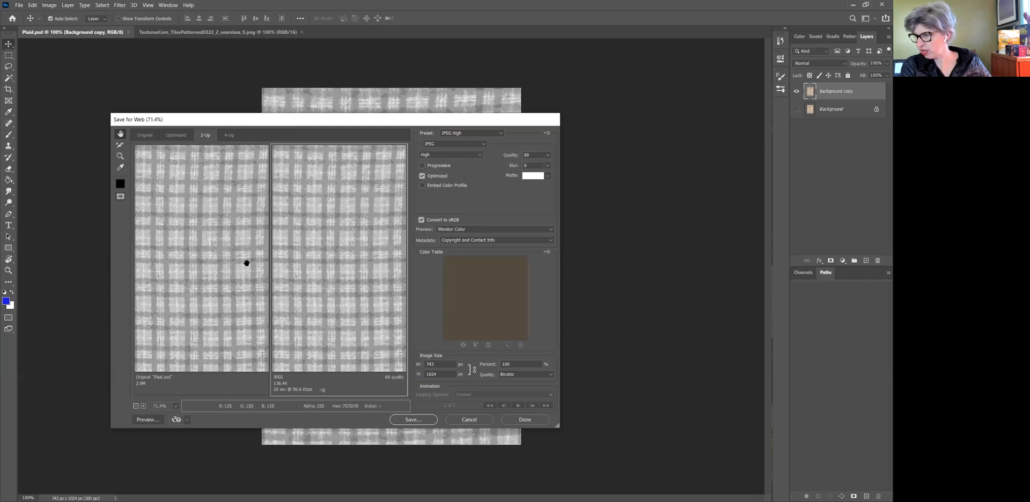
click(415, 419)
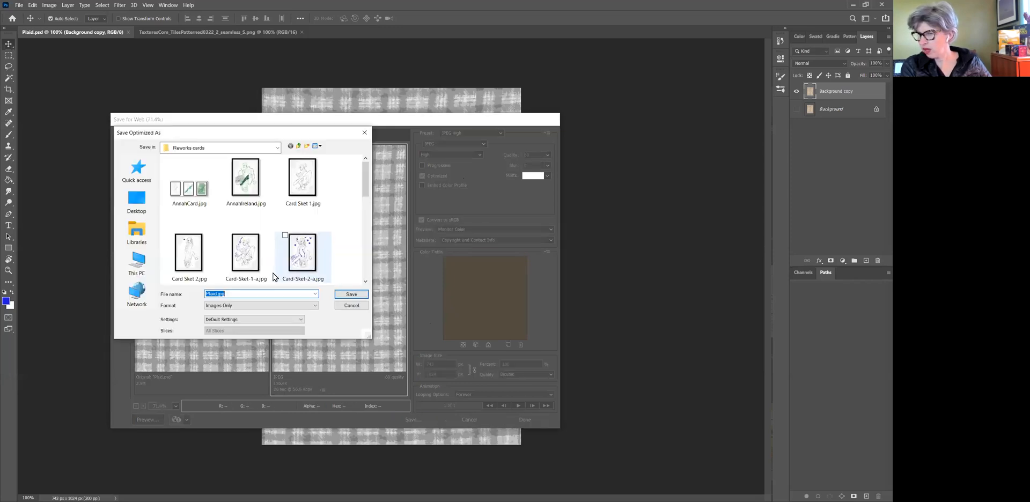
click(211, 149)
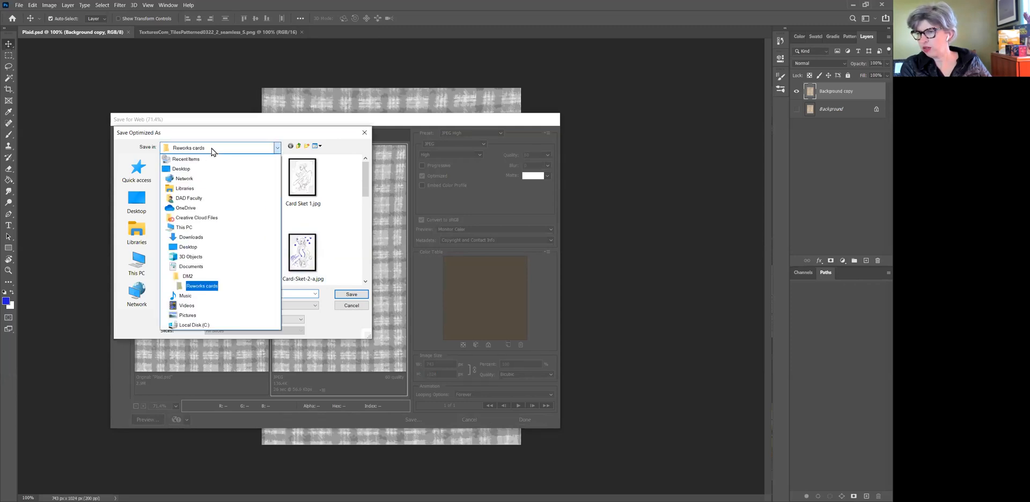
click(189, 280)
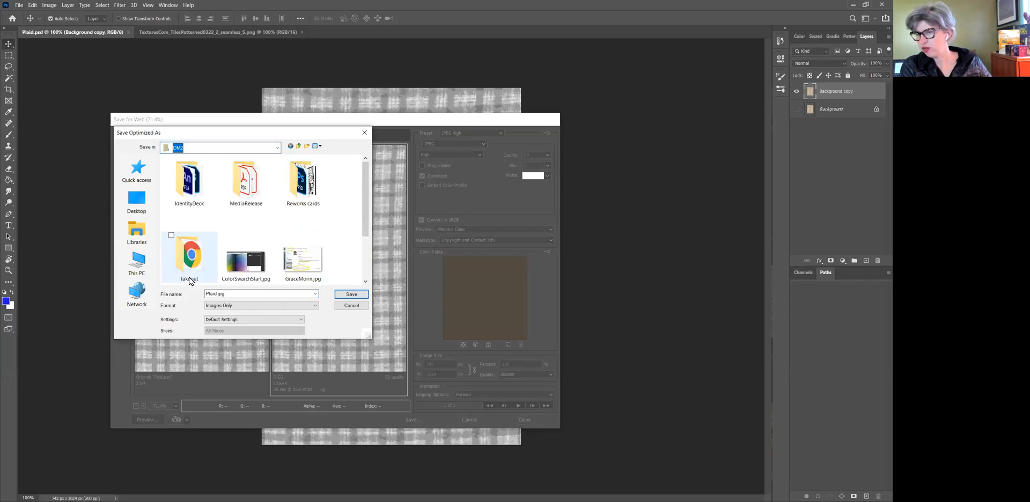
double_click(192, 188)
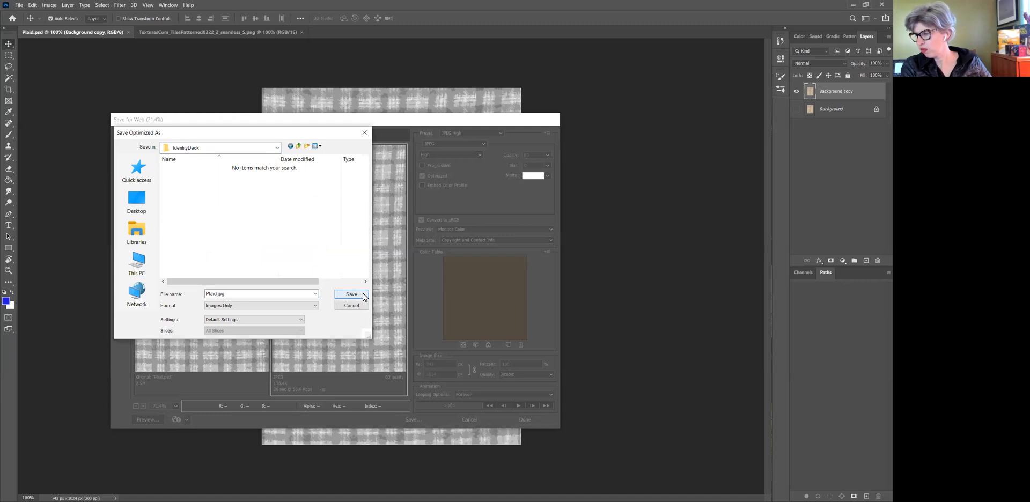
click(362, 295)
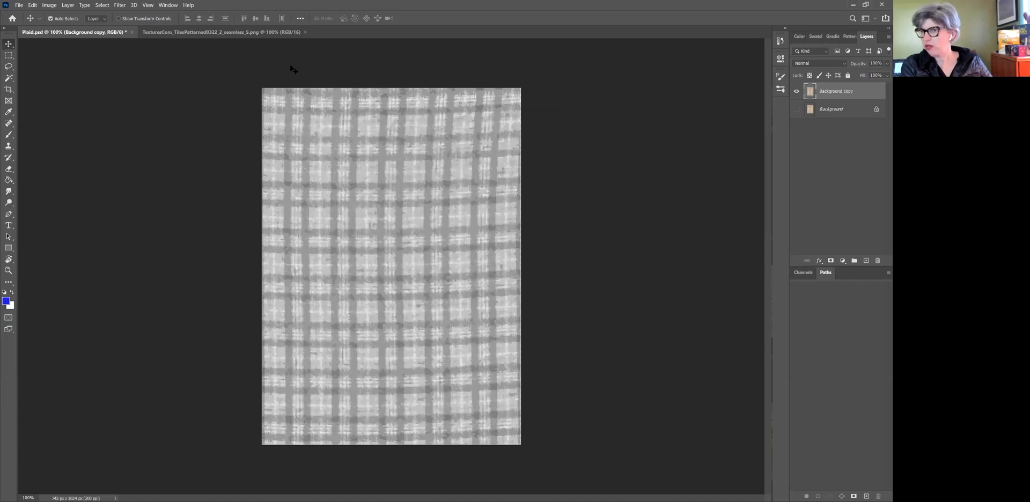
- Switch to the playing card illustration in Animate and try to pick the green map shape with the Selection tool
click(855, 6)
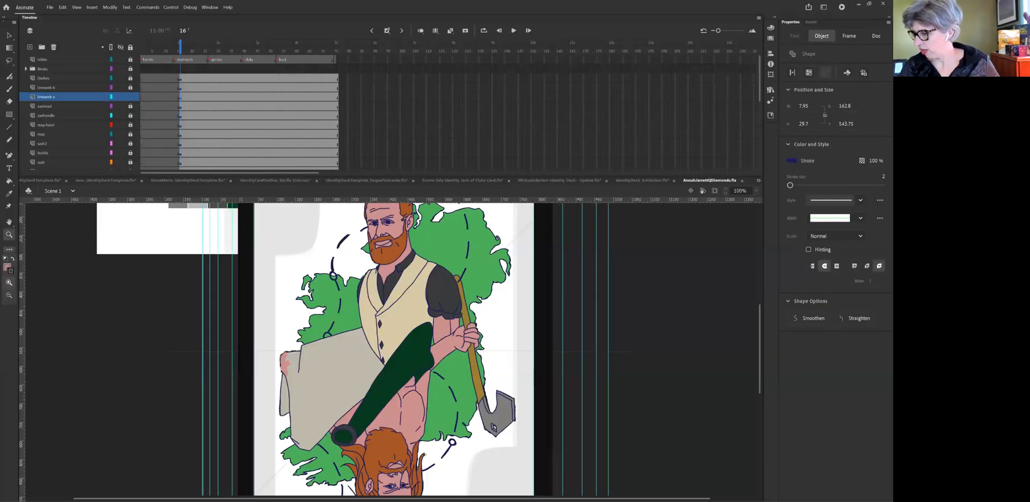
click(546, 392)
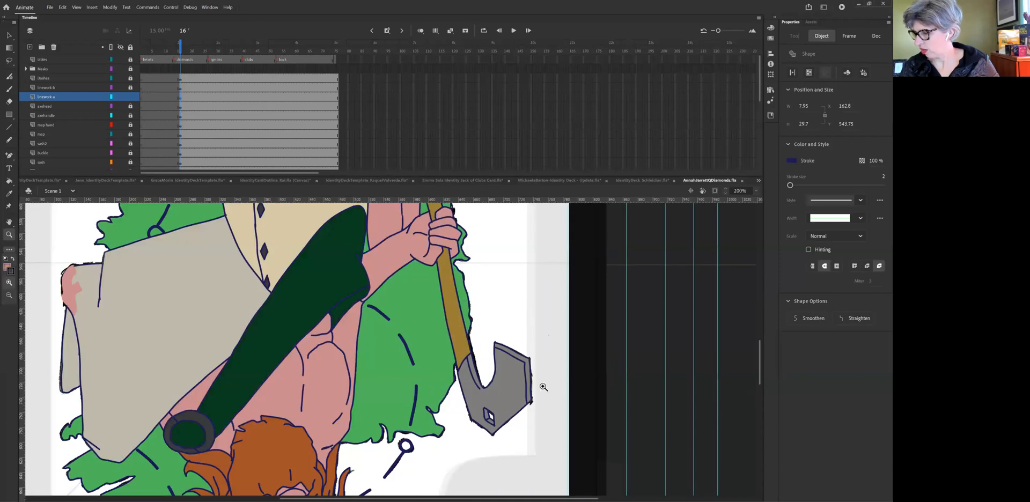
alt+click(395, 391)
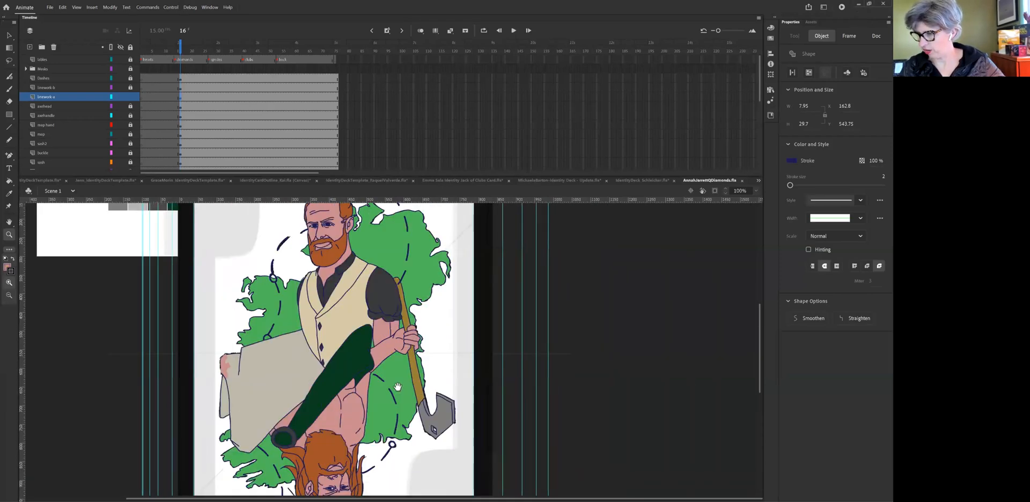
scroll(398, 387, up, 2)
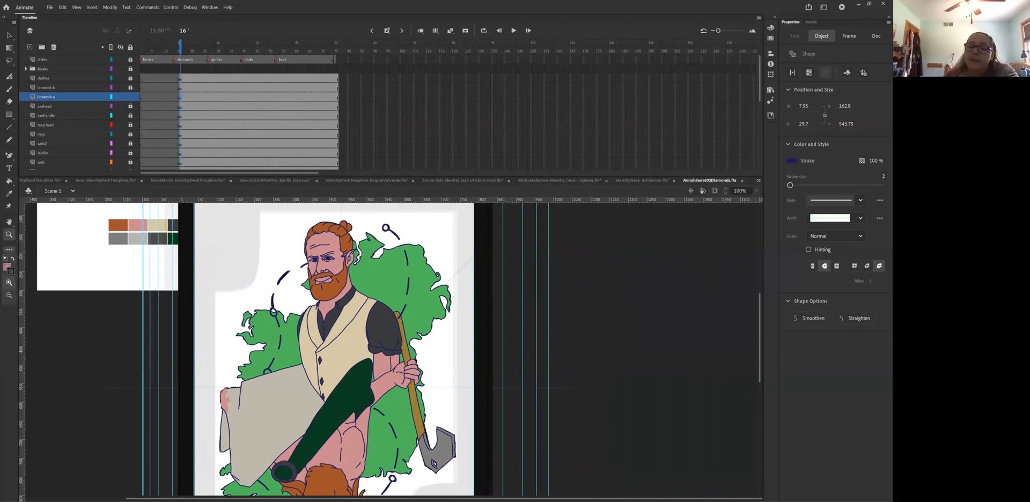
key(v)
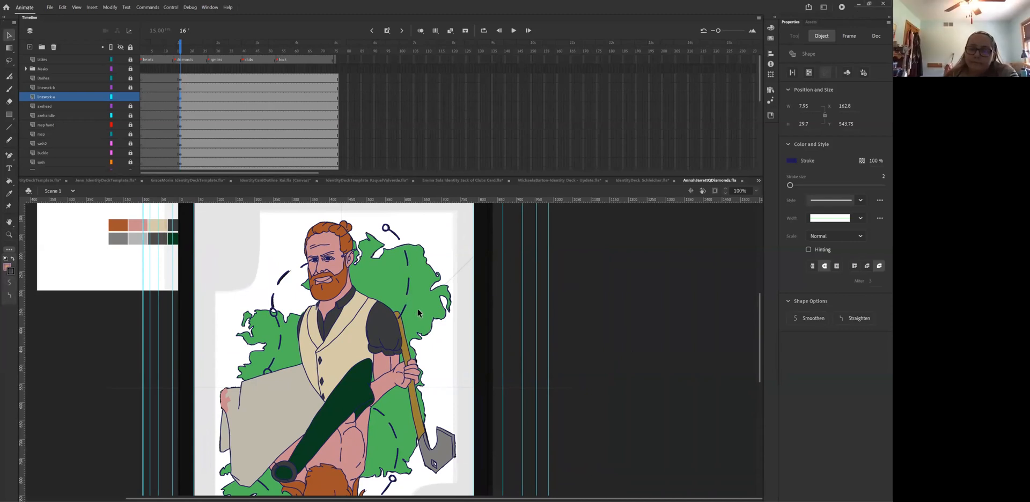
click(423, 308)
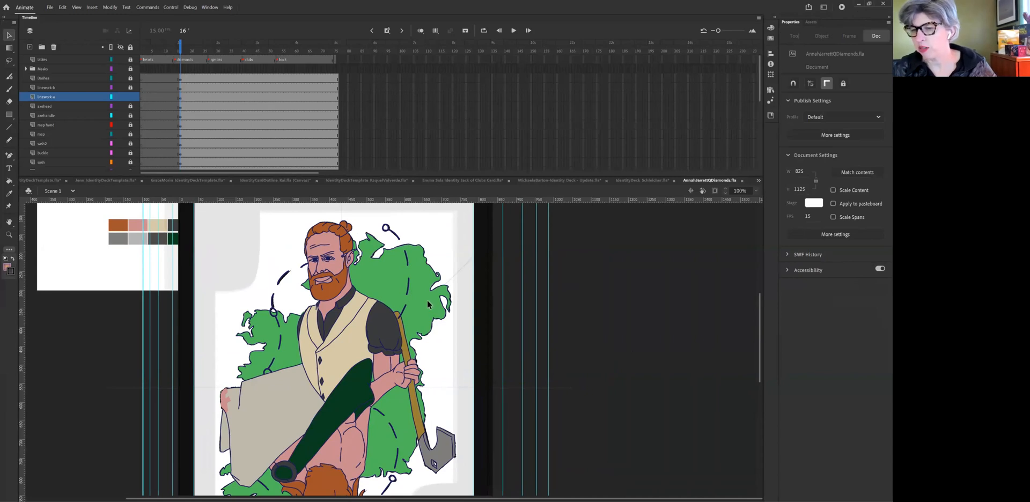
- Lock all layers, then check the map layer's contents by unlocking it alone, selecting its artwork and relocking it
click(131, 48)
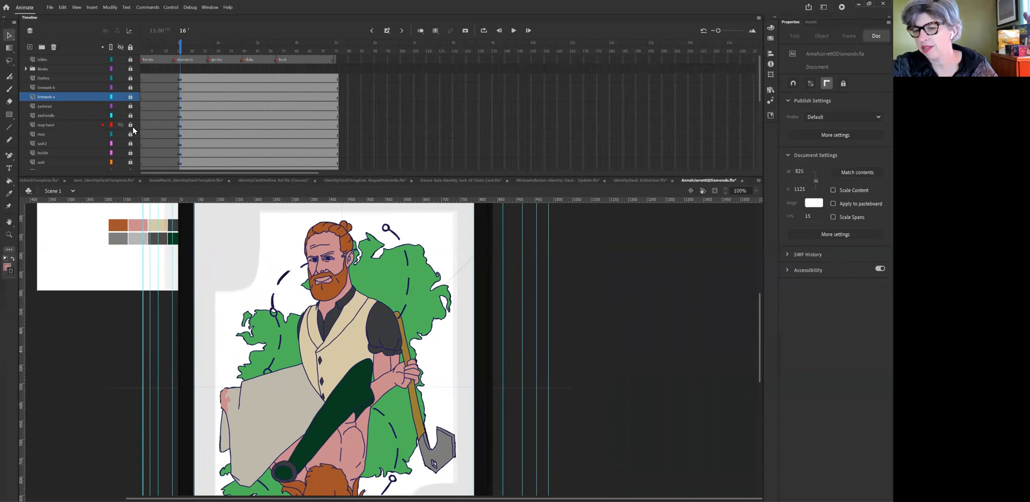
click(50, 134)
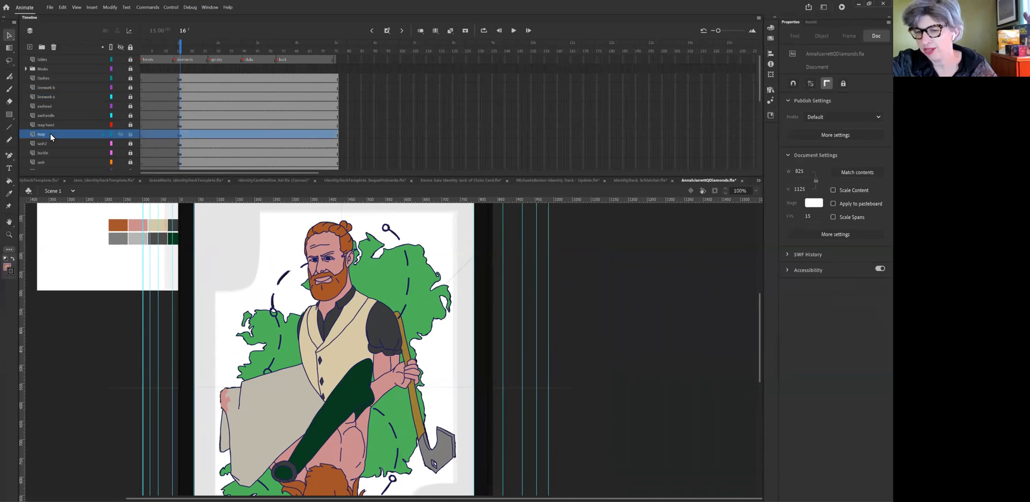
click(421, 296)
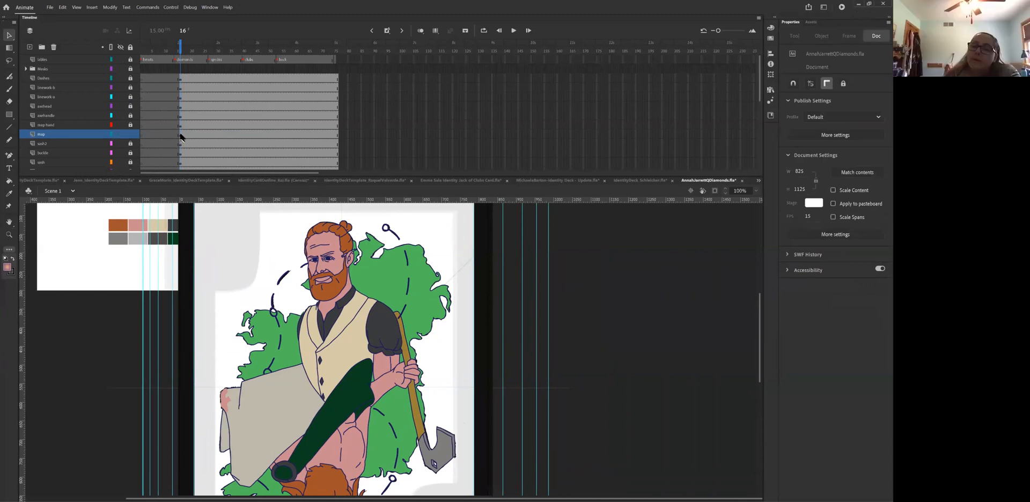
click(198, 139)
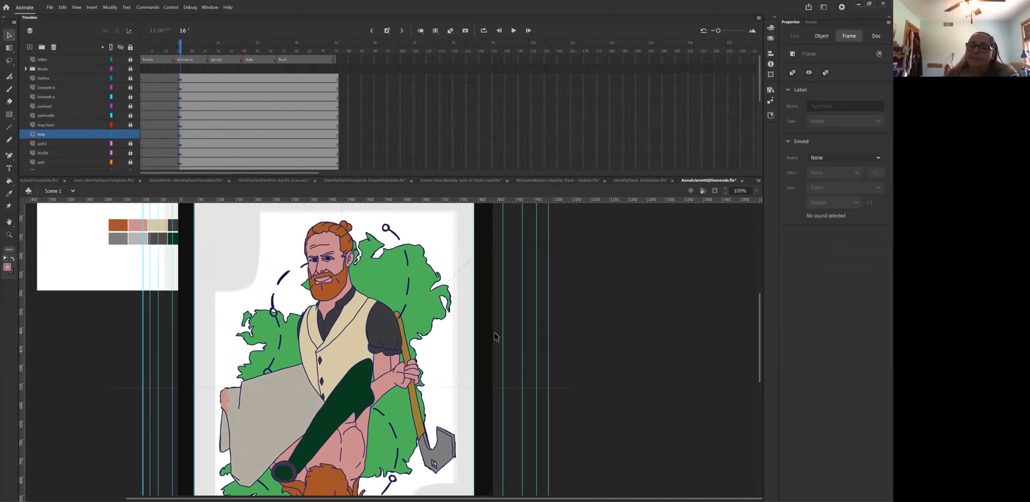
click(130, 135)
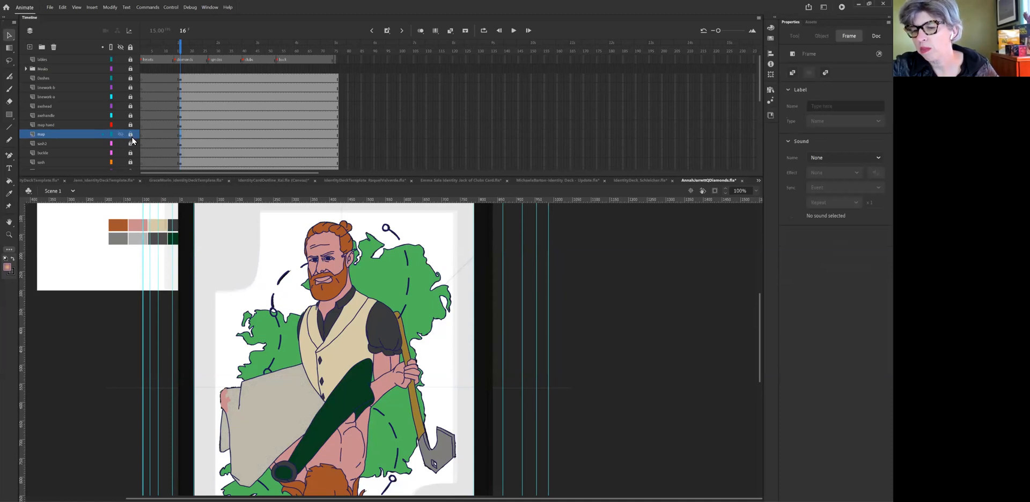
- Unlock the background layer and select its artwork at frame 16
drag(758, 95, 754, 146)
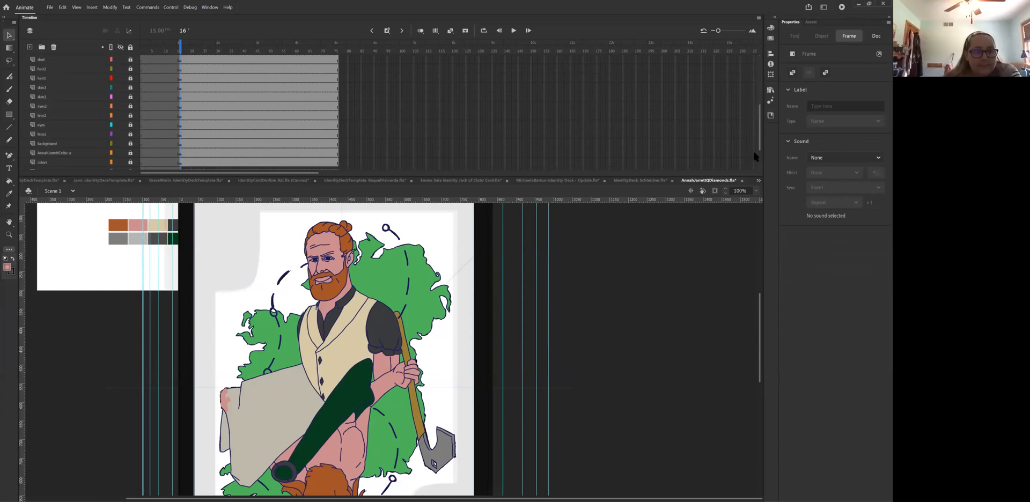
click(55, 143)
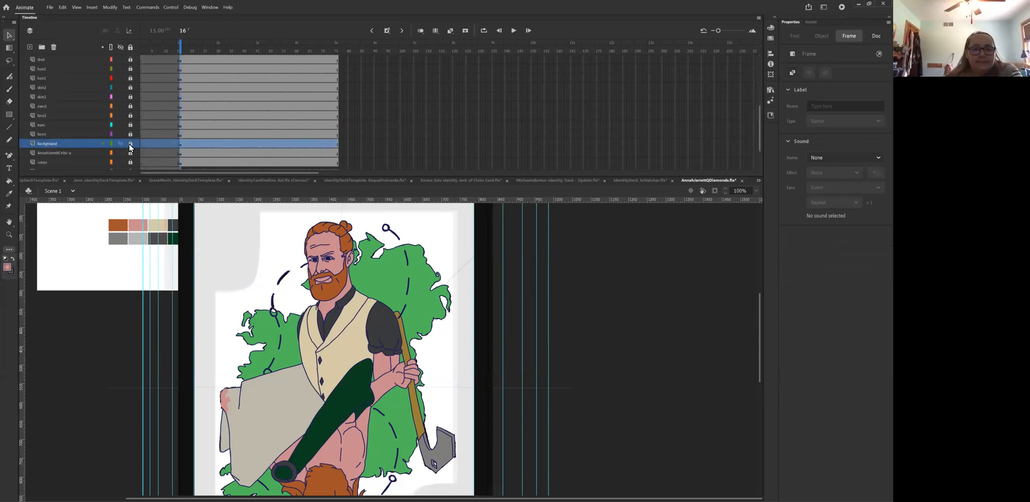
click(180, 143)
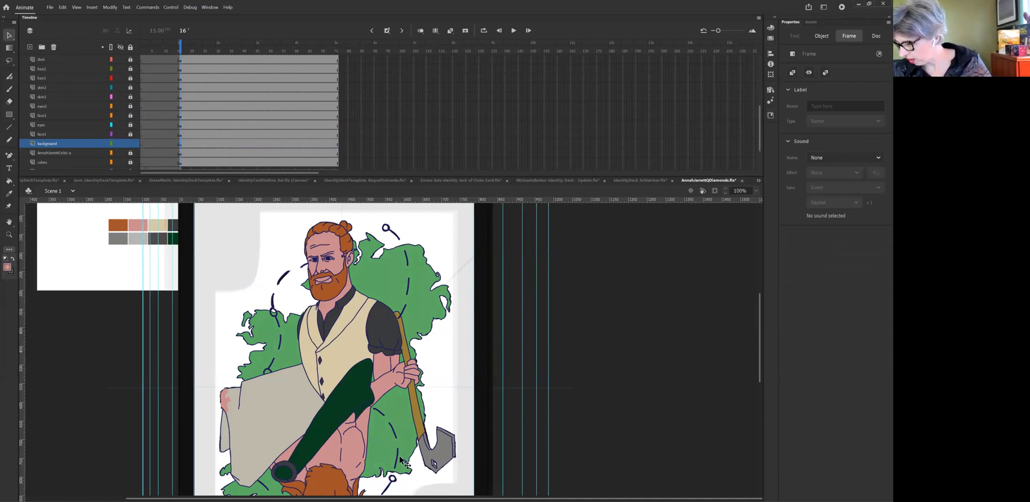
- Hide and show the background layer repeatedly to check which artwork it holds, leaving it shown
click(120, 143)
click(121, 143)
click(121, 142)
click(120, 143)
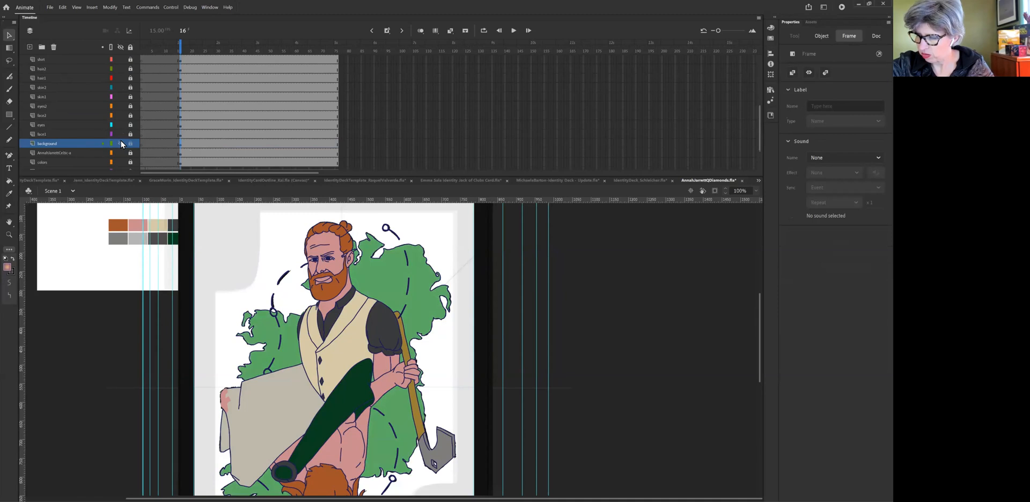
click(121, 144)
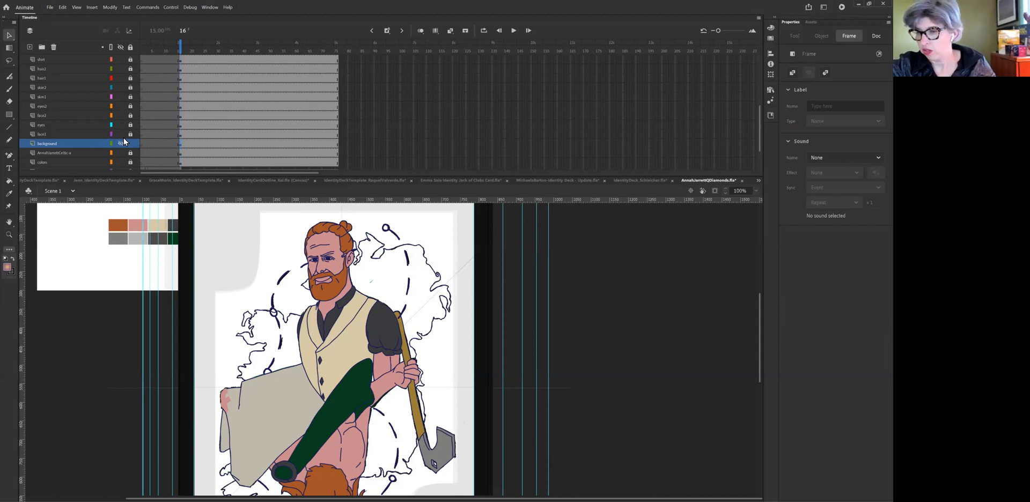
key(ctrl+z)
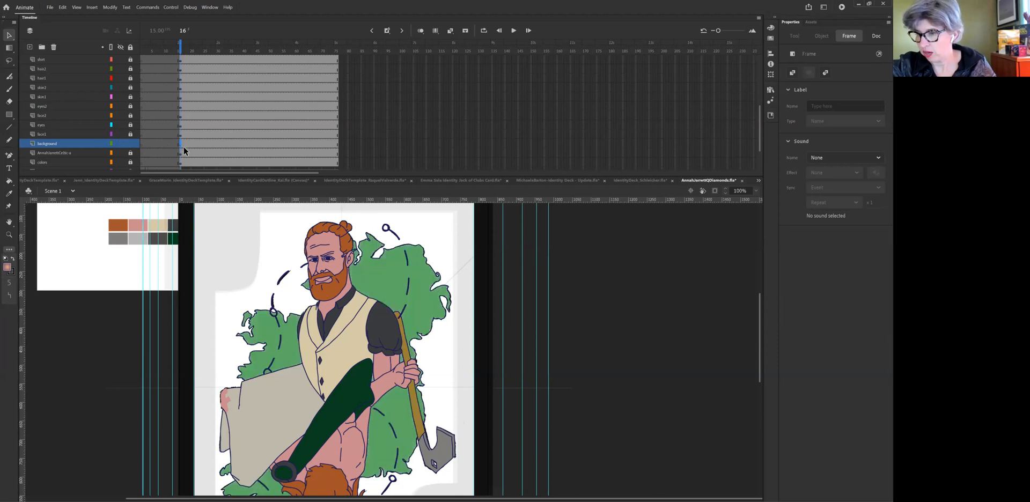
- Convert the green map shape on the background layer into a Movie Clip symbol named BackgroundMap
click(424, 316)
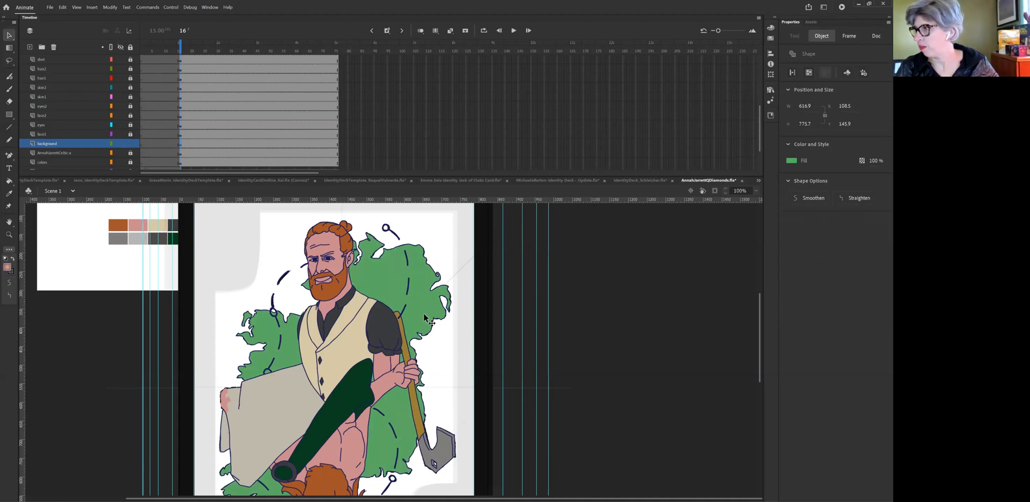
click(110, 7)
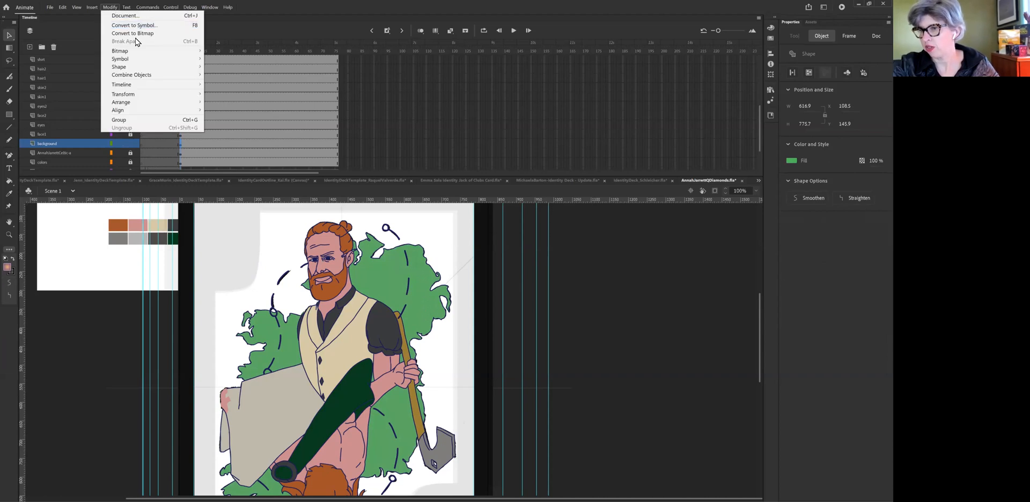
click(225, 105)
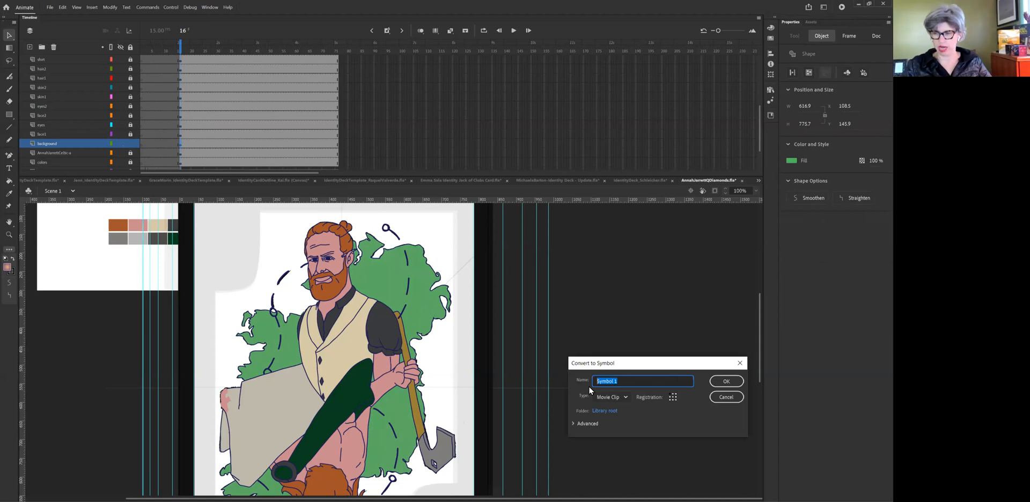
text(Background)
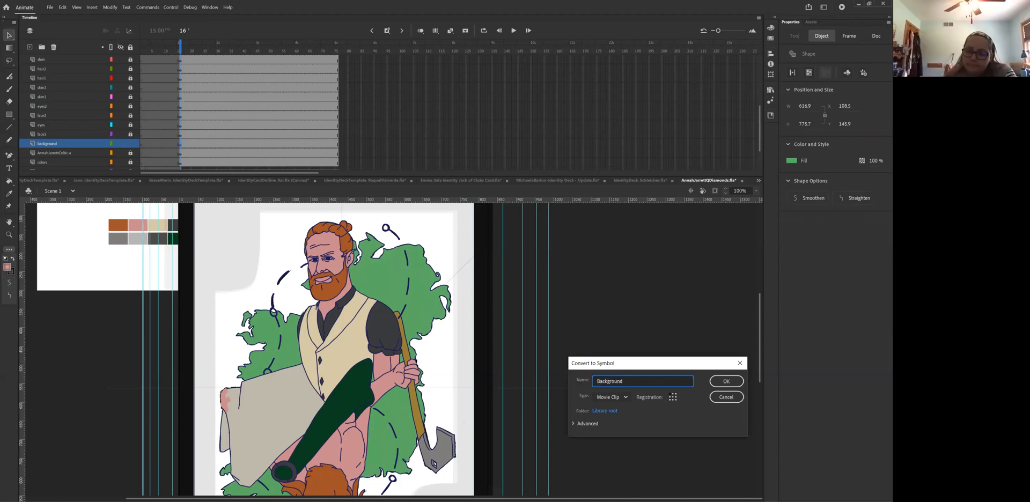
text(Map)
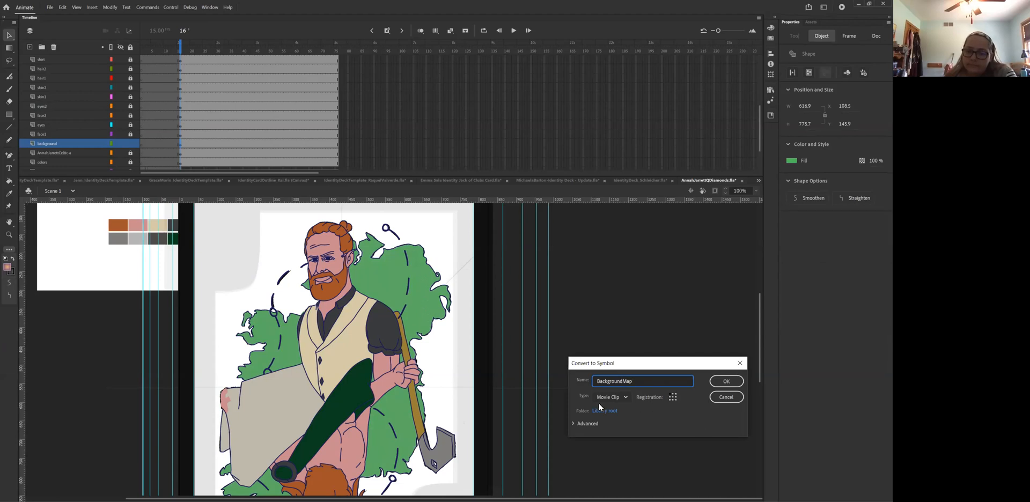
click(725, 381)
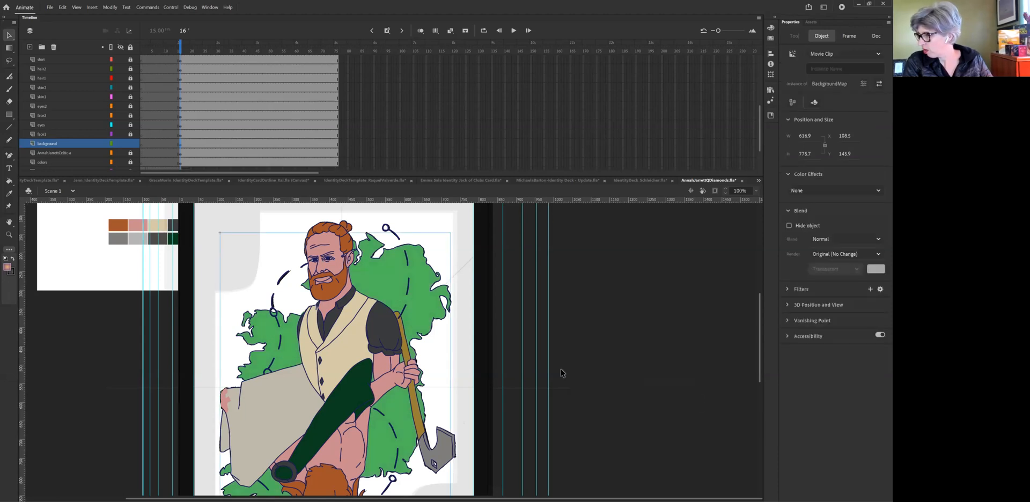
- Open the BackgroundMap symbol for editing and look through the fill types available for its green shape, leaving Solid color selected
double_click(426, 310)
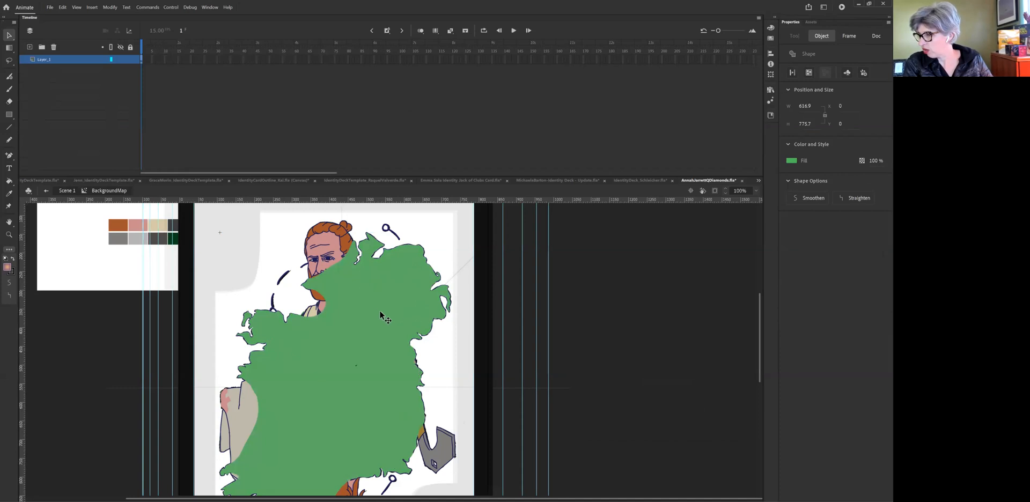
click(773, 26)
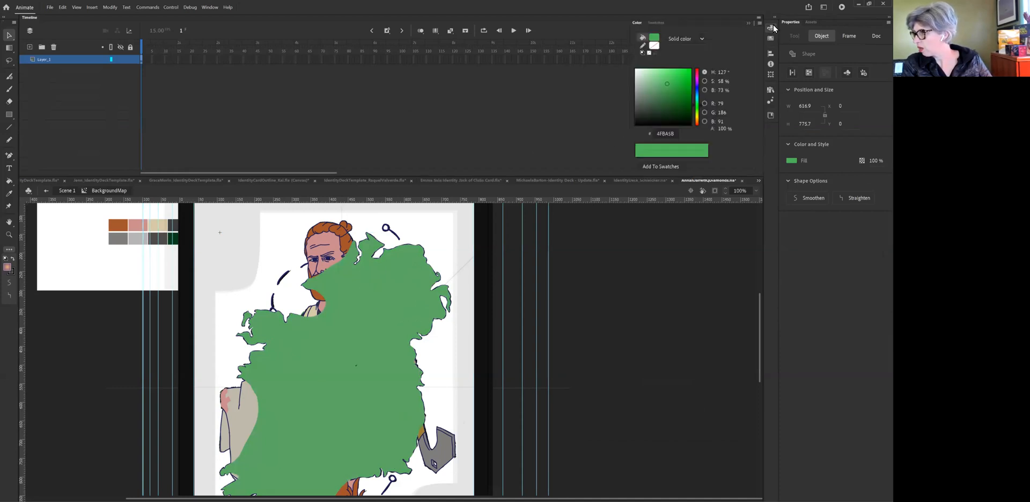
click(702, 39)
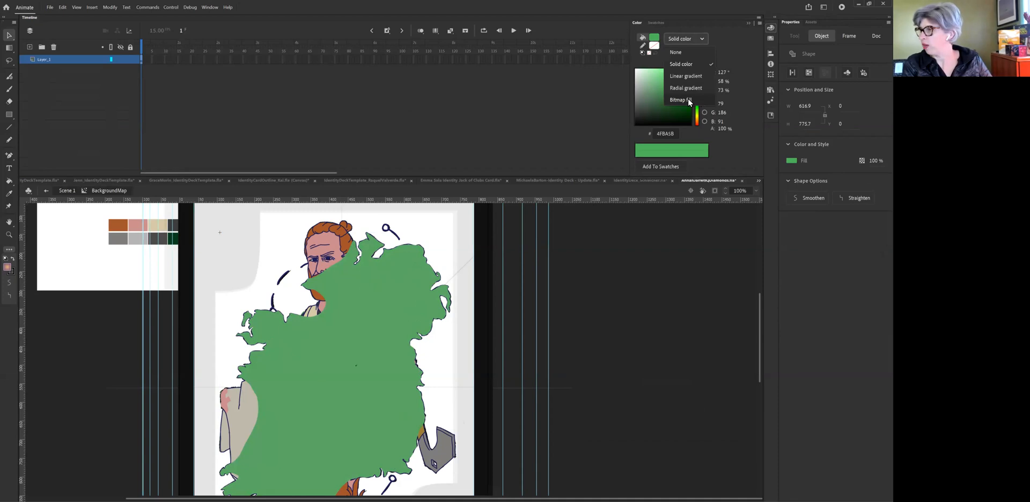
click(724, 43)
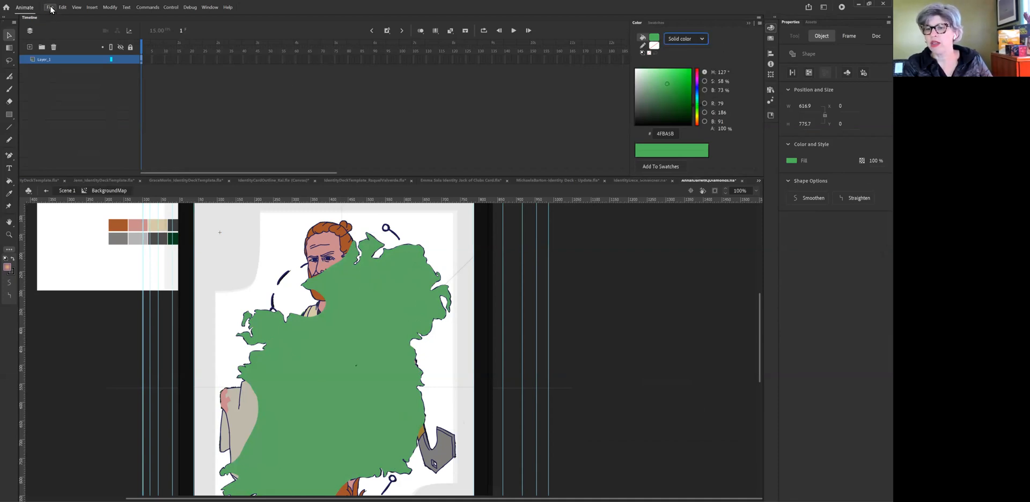
- Import the exported plaid texture image from the IdentityDeck folder in DM2 into the library
click(50, 7)
mouse_move(59, 116)
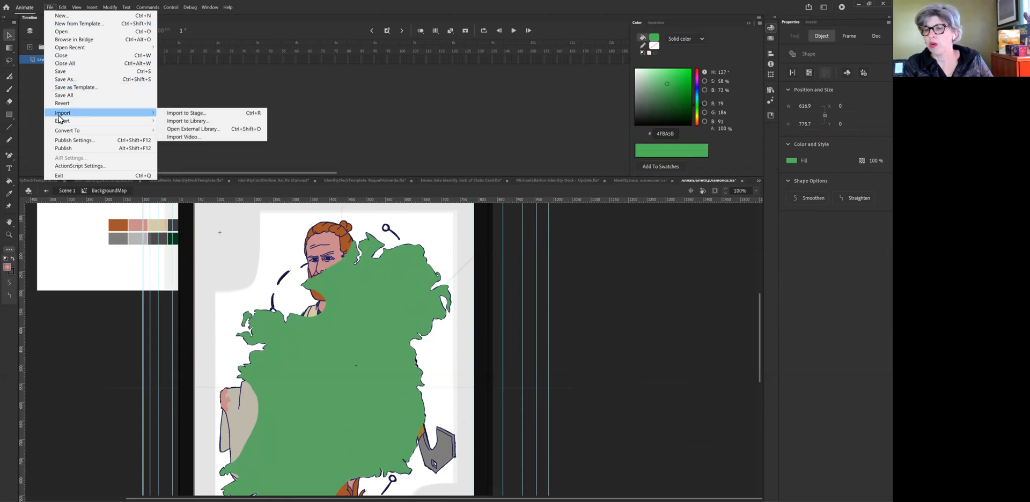
click(192, 122)
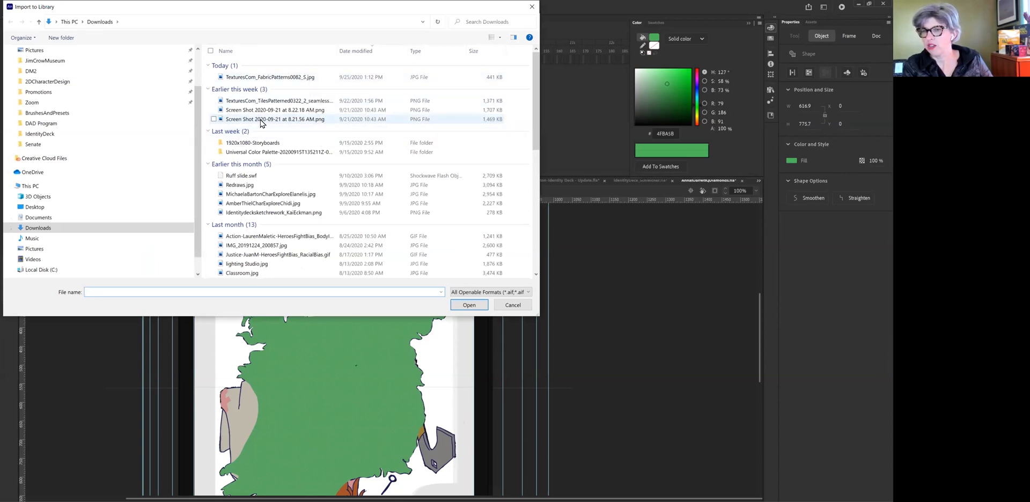
click(45, 70)
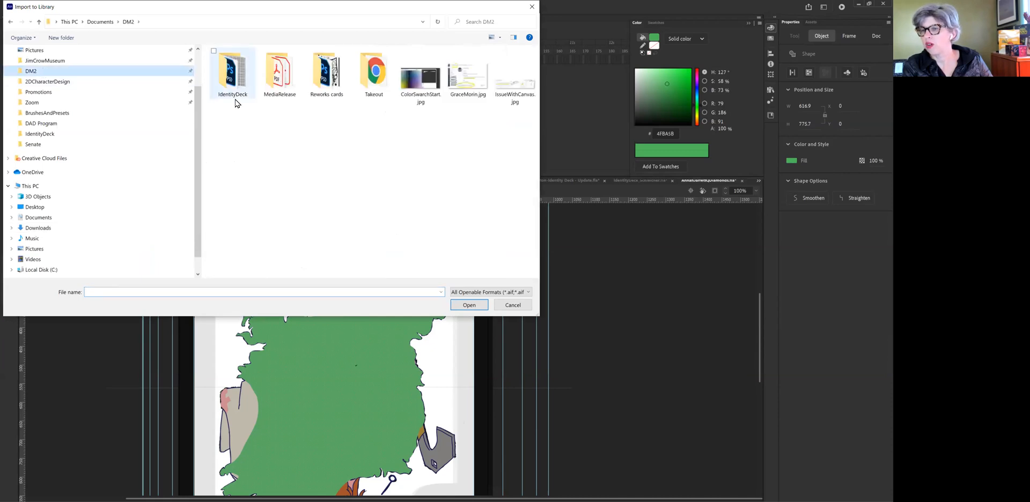
click(236, 81)
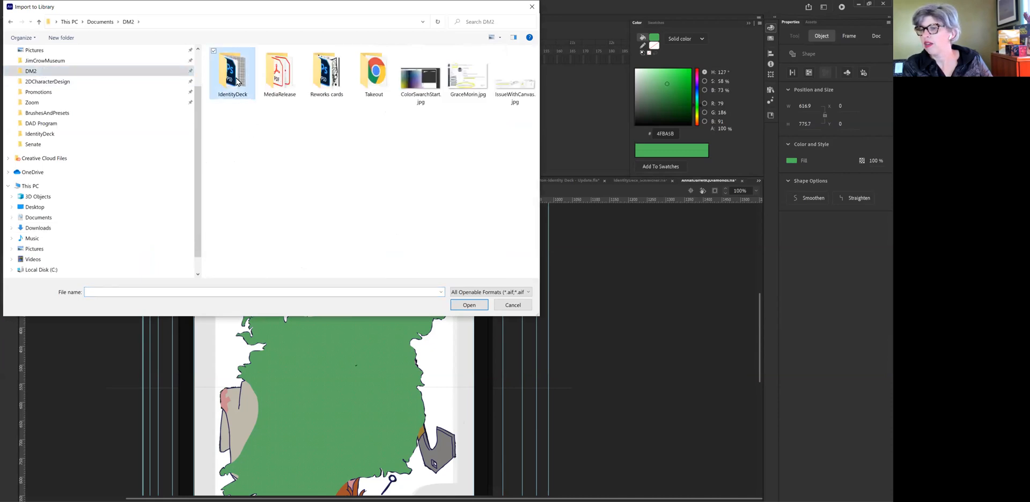
double_click(236, 81)
click(228, 69)
click(469, 305)
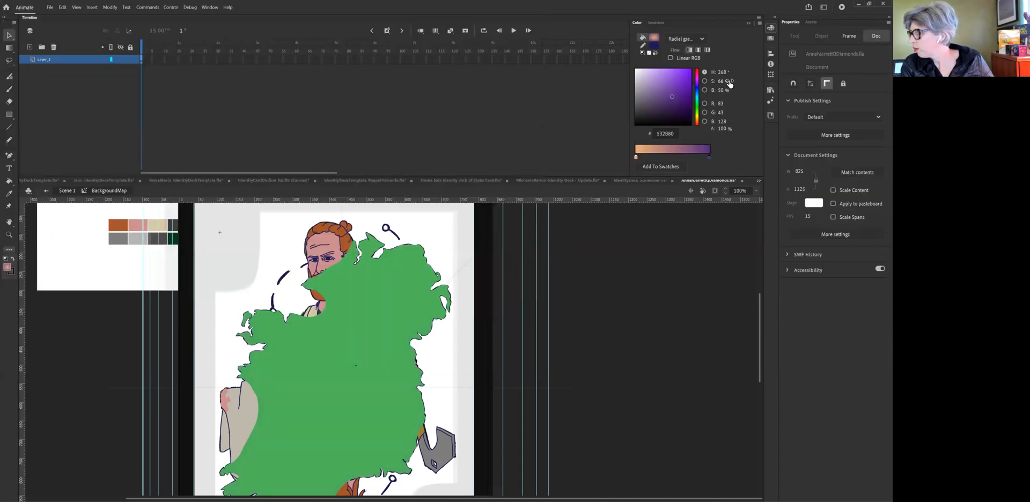
- Set the active fill type to Bitmap fill and pick the plaid texture with no shape selected
click(702, 40)
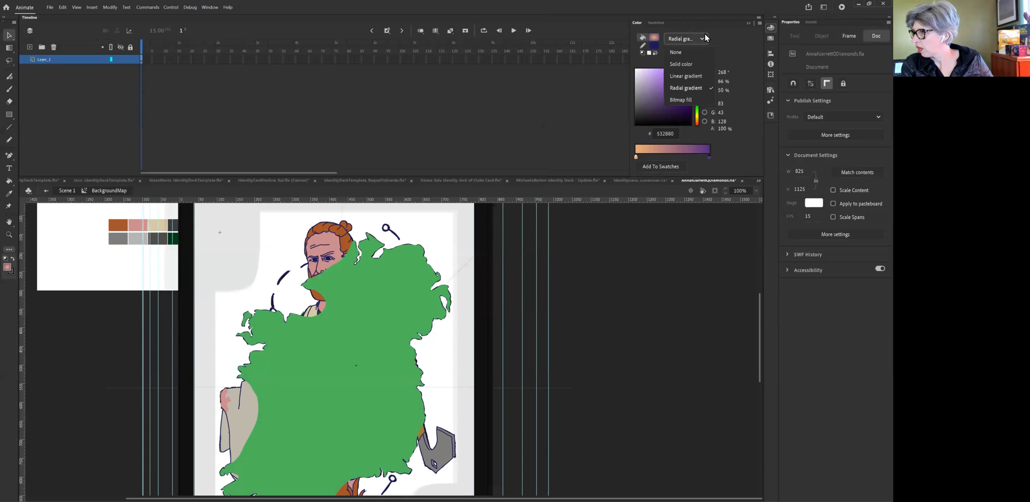
click(689, 100)
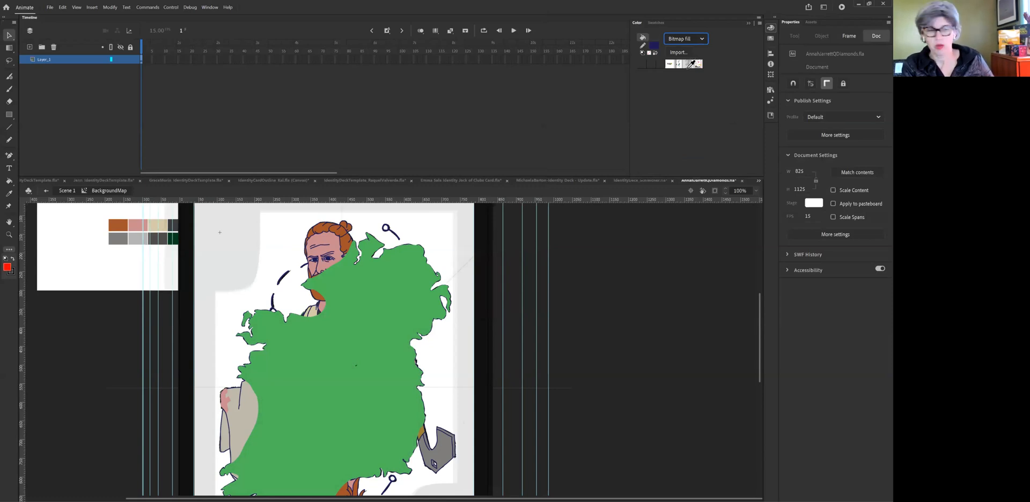
click(692, 62)
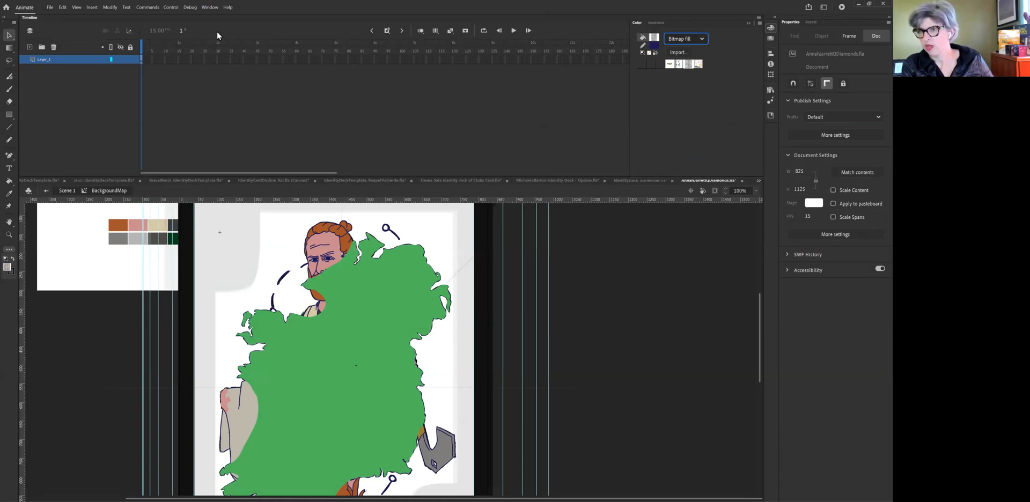
- Select the green map shape inside BackgroundMap and change its fill to a Bitmap fill using the plaid texture
click(142, 62)
click(279, 247)
click(346, 313)
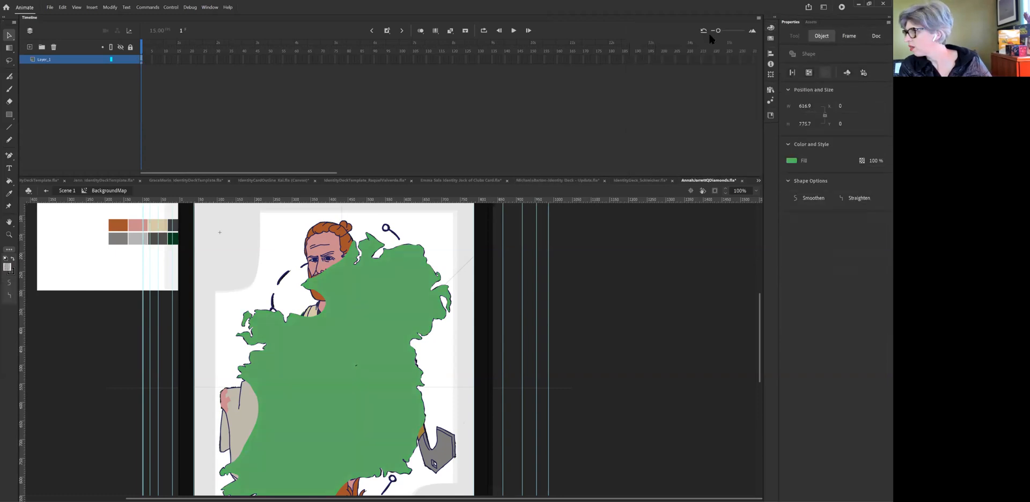
click(771, 28)
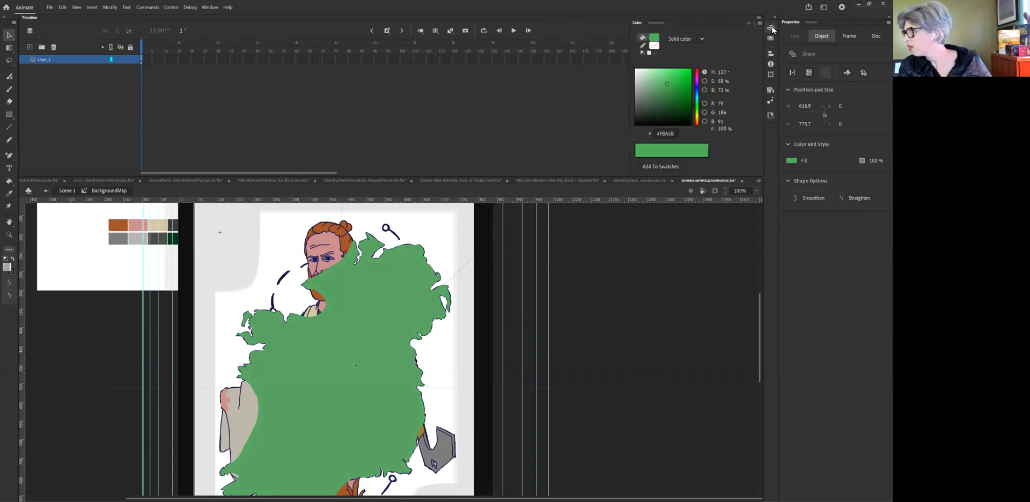
click(702, 39)
click(684, 103)
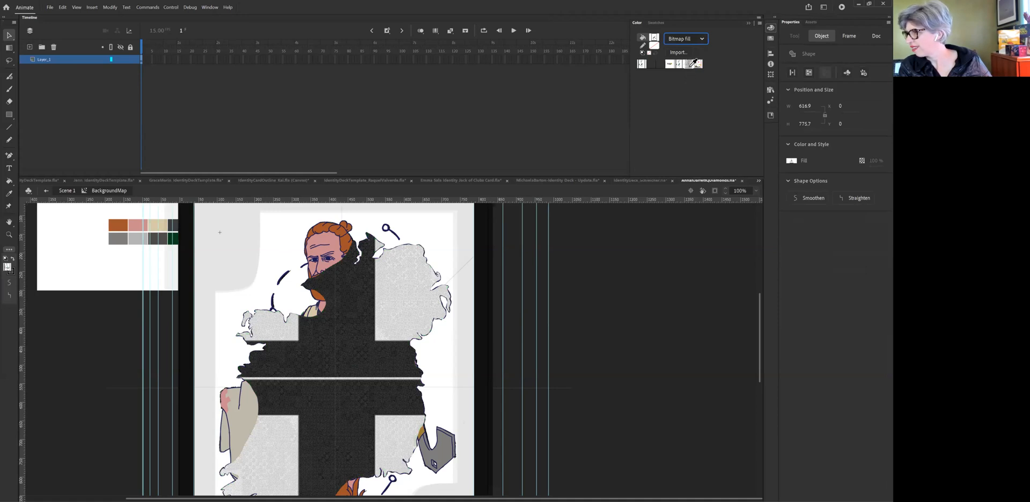
click(694, 64)
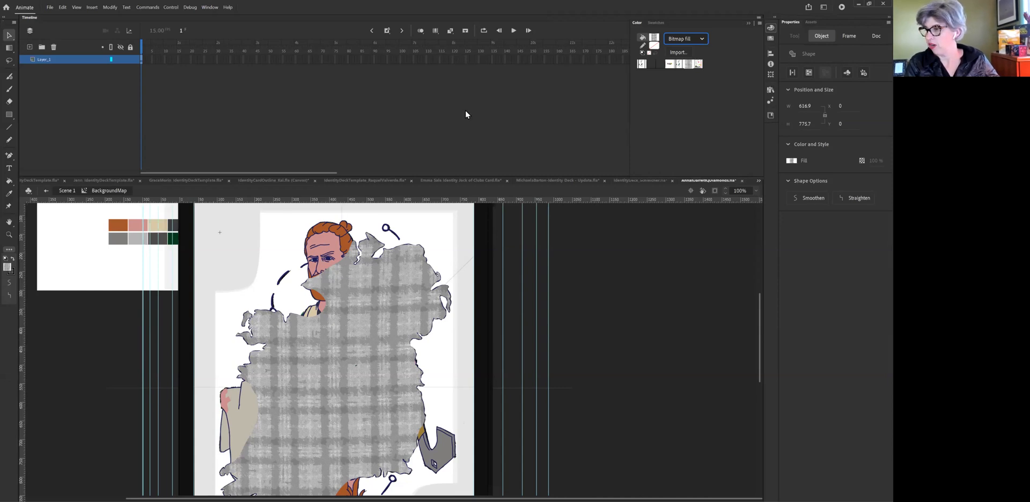
- Return to Scene 1 and set the BackgroundMap instance's color effect to Advanced
click(65, 191)
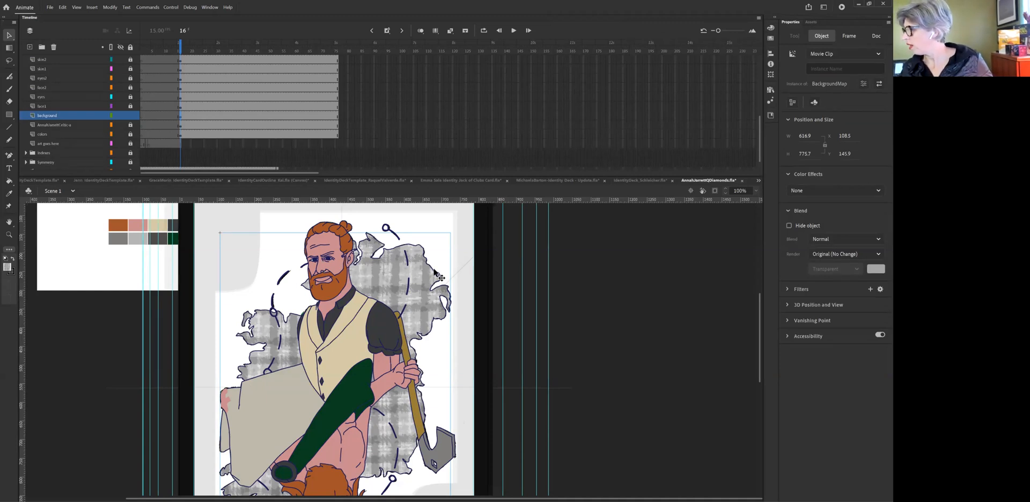
click(804, 174)
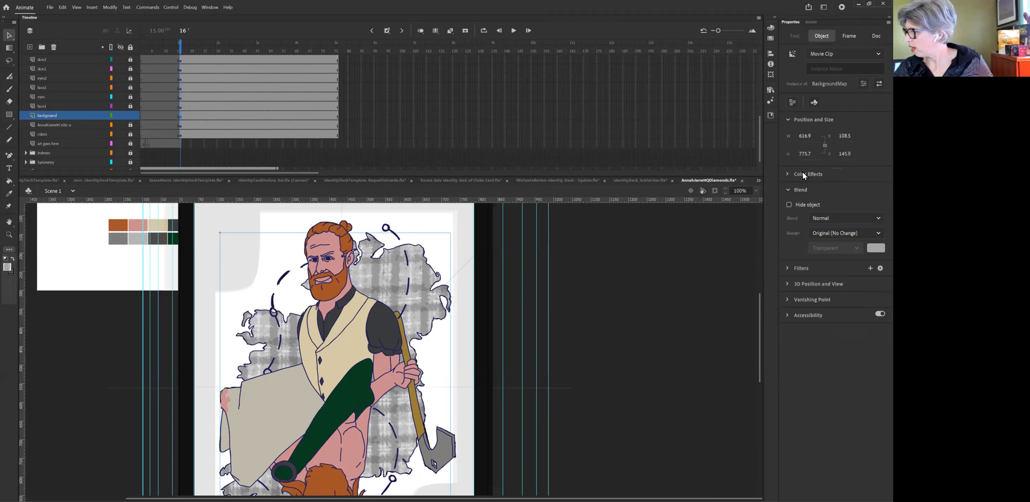
click(790, 174)
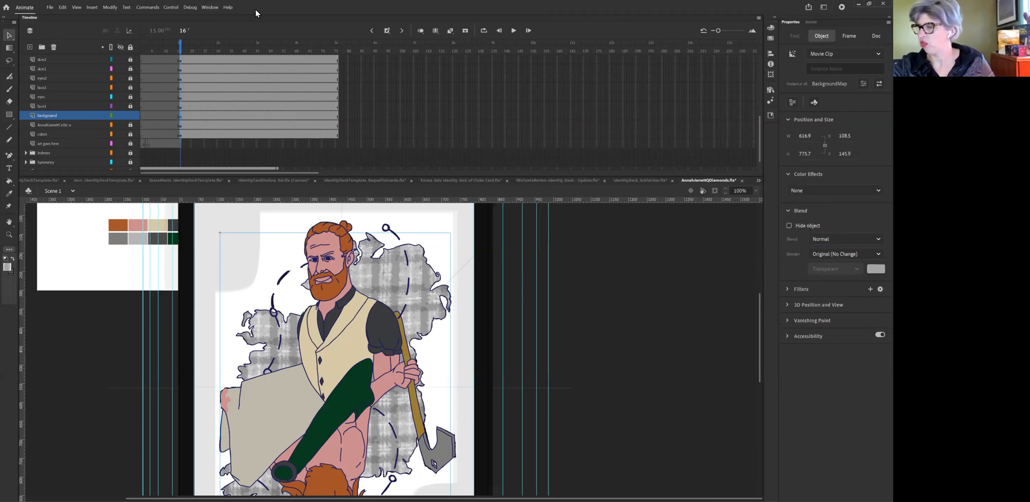
click(878, 191)
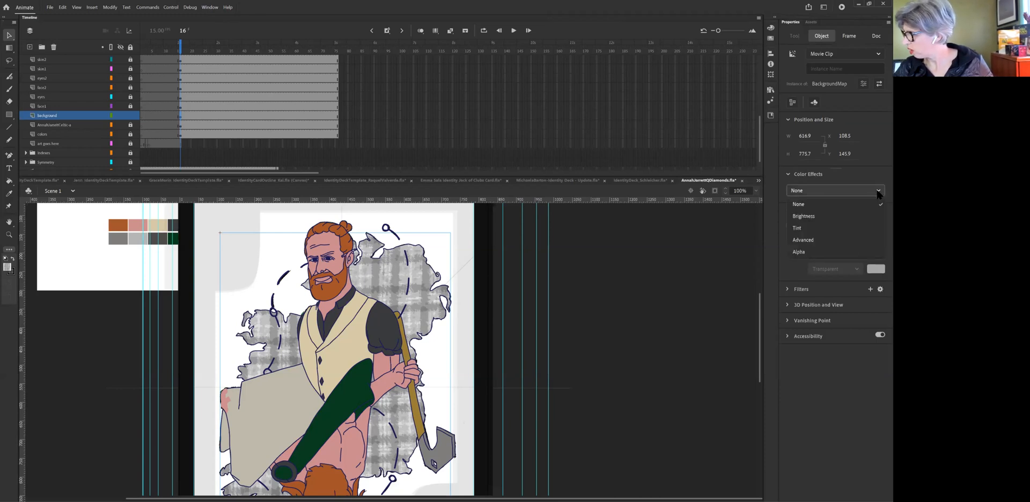
click(812, 242)
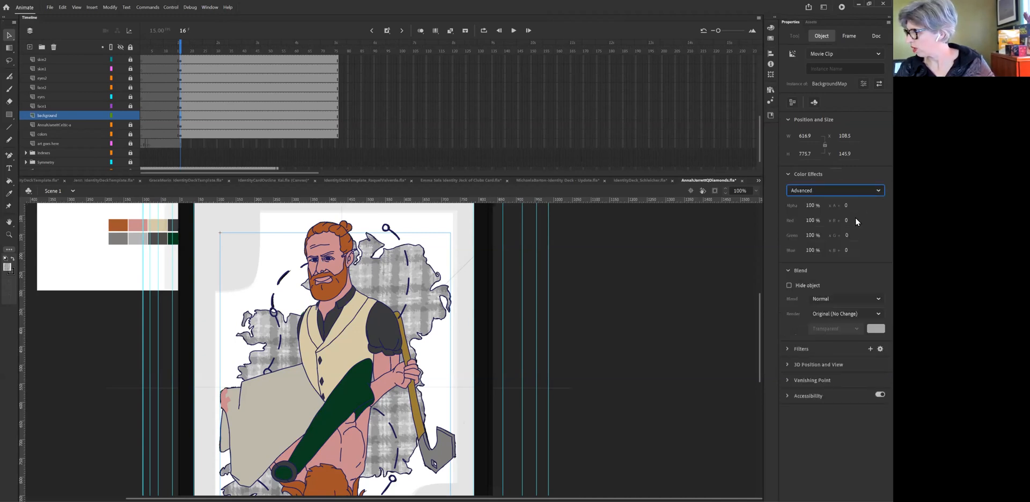
- Adjust the BackgroundMap's advanced color effect to Alpha 81%, Red -1%, Green 42% and Blue 38% for a dark green plaid
click(811, 220)
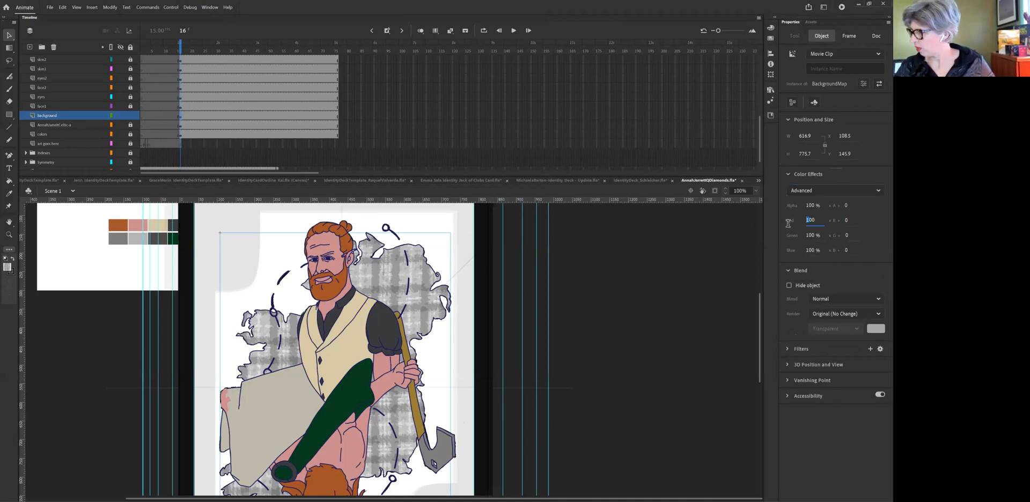
click(862, 222)
drag(812, 220, 787, 257)
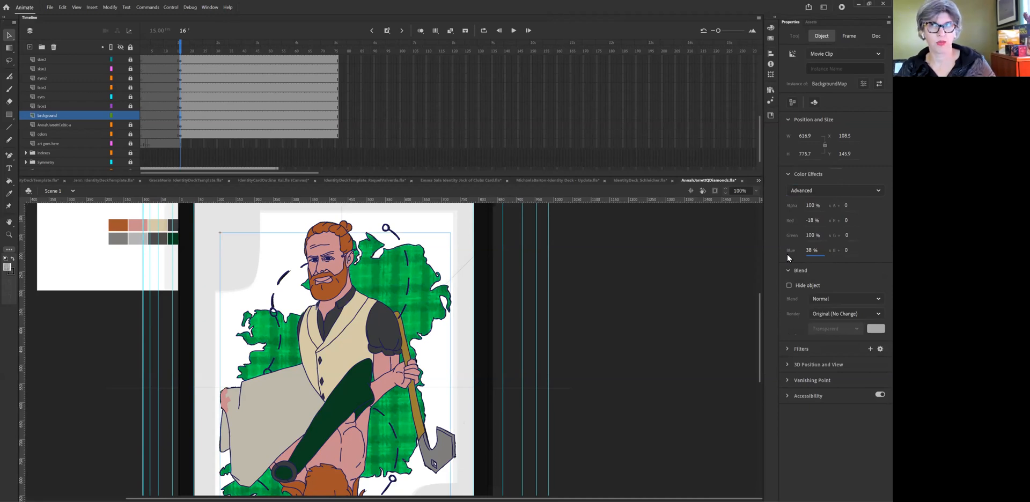
drag(811, 236, 793, 241)
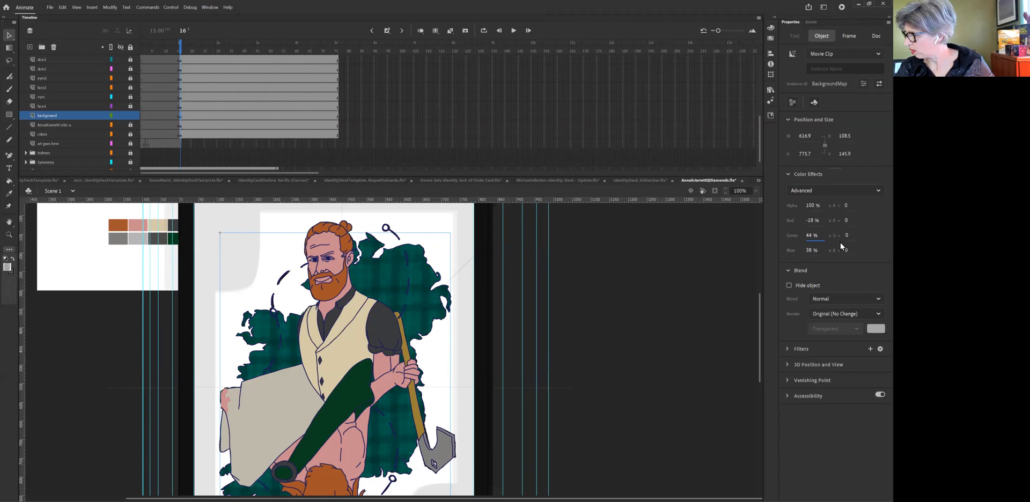
drag(796, 206, 809, 237)
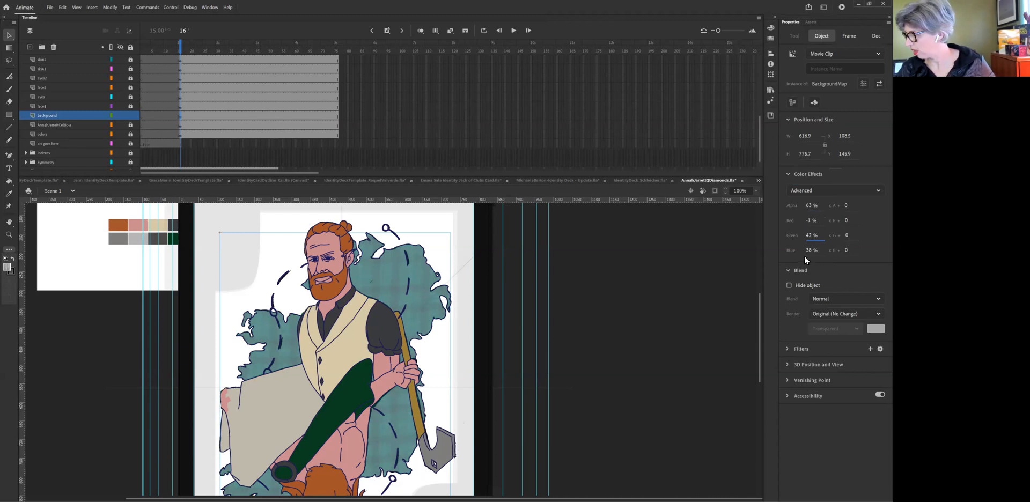
drag(809, 206, 817, 213)
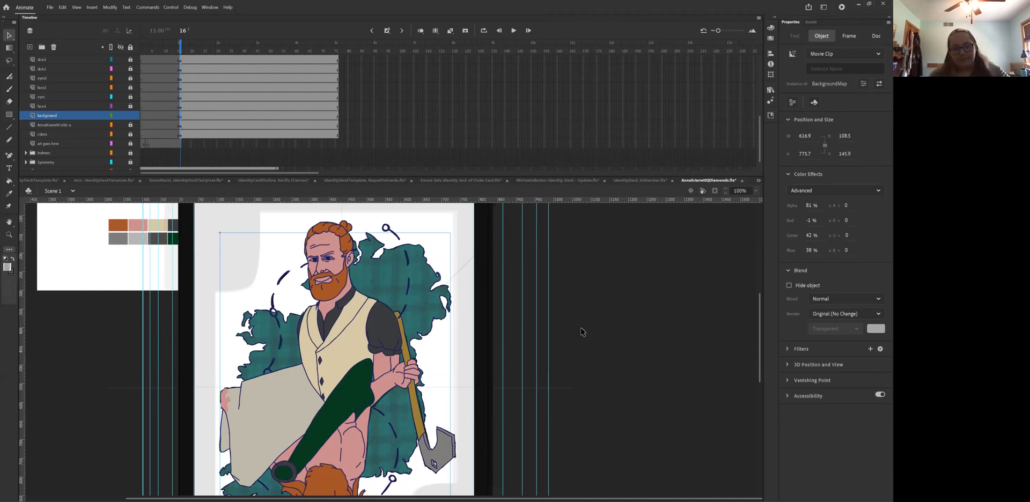
- Deselect the map and view the whole card to review the recolored plaid background
click(413, 385)
key(z)
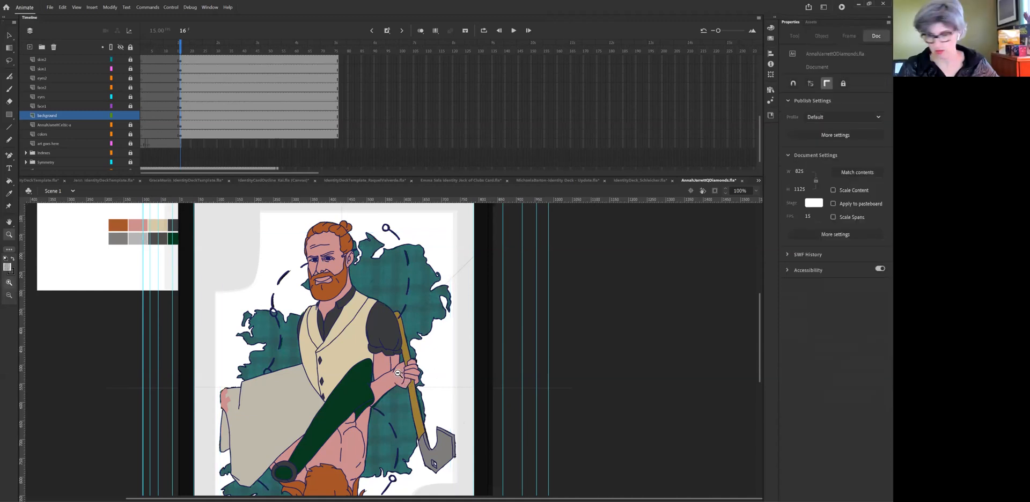
alt+click(401, 374)
drag(315, 264, 460, 457)
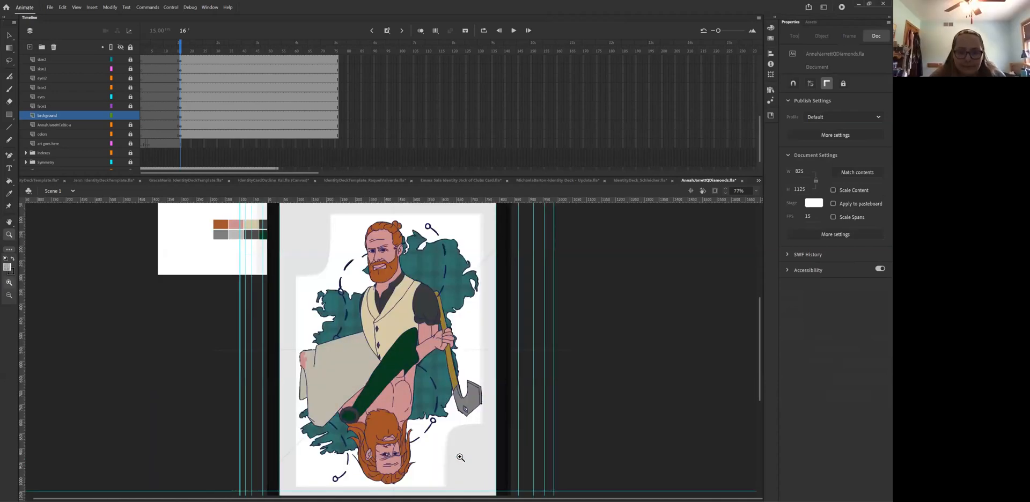